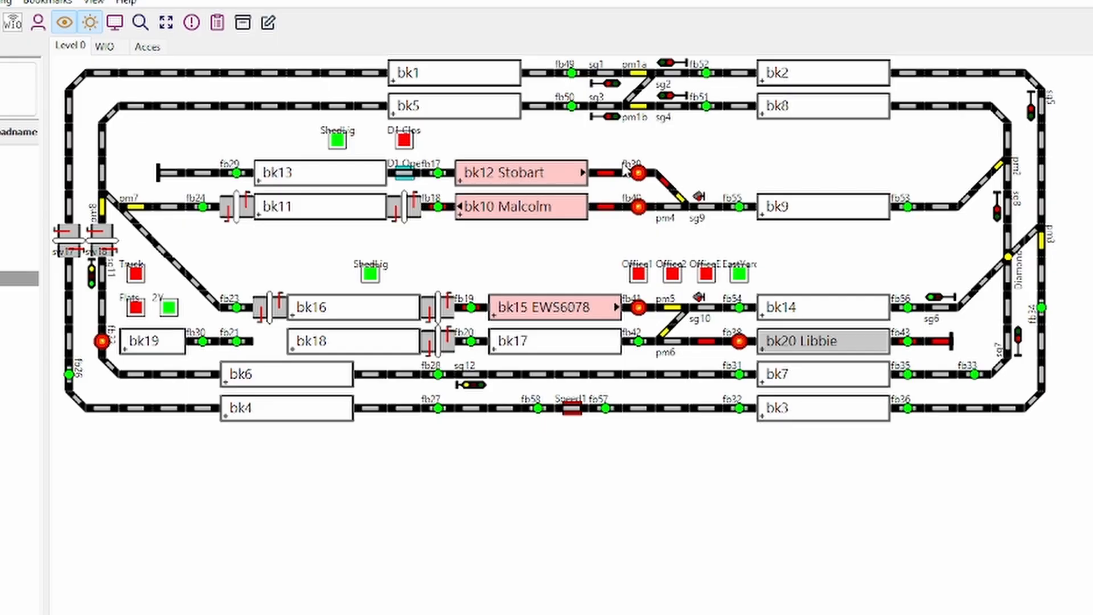
Review the general and interface settings of the D1 Open output beside block bk13.
mouse_move(630, 168)
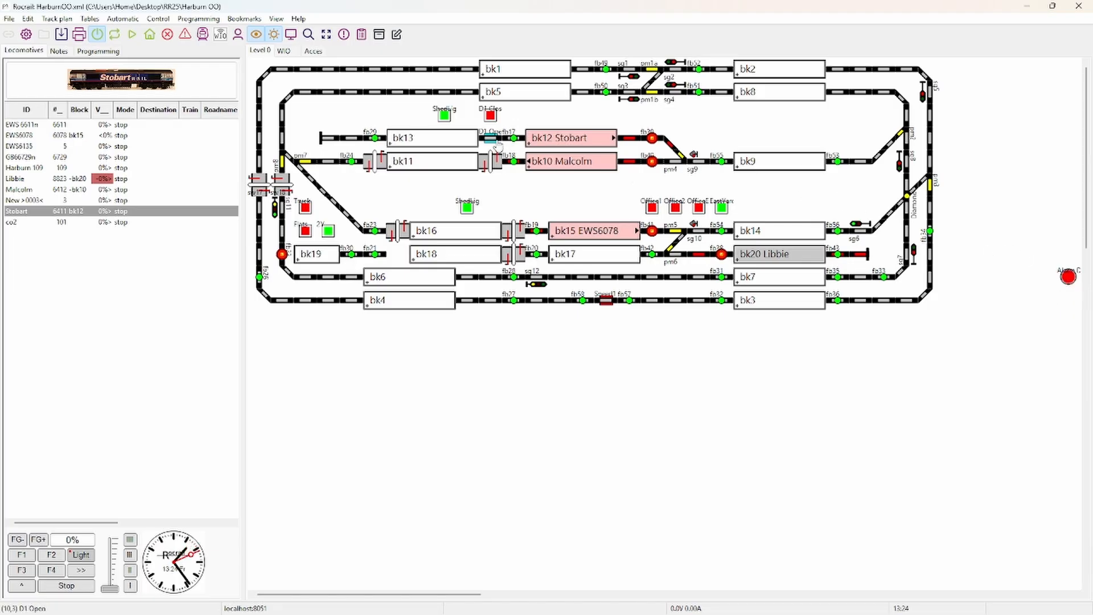
right_click(489, 141)
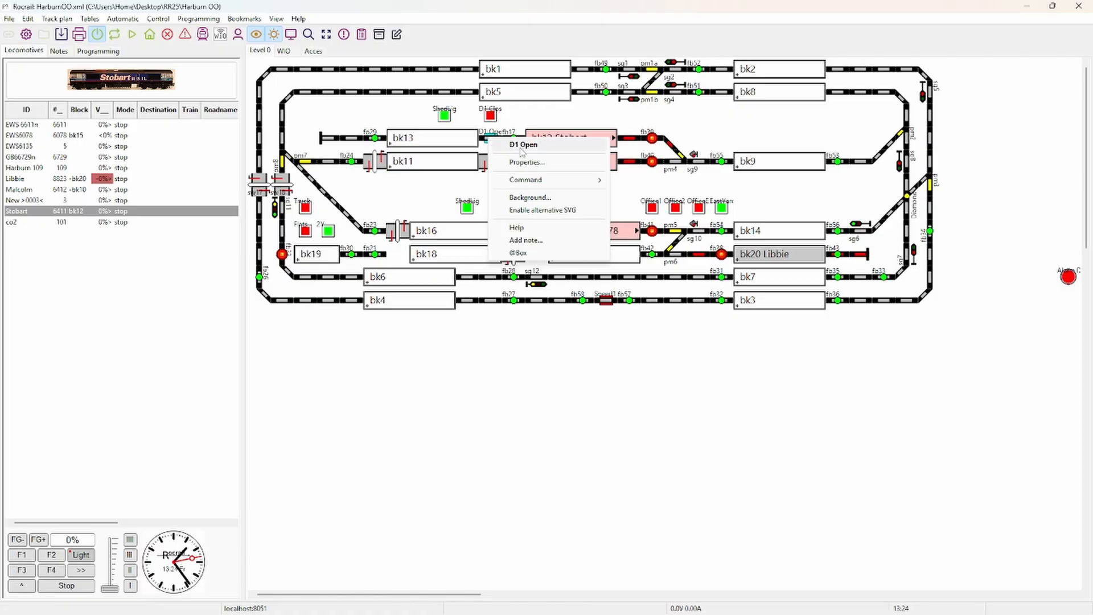
left_click(526, 163)
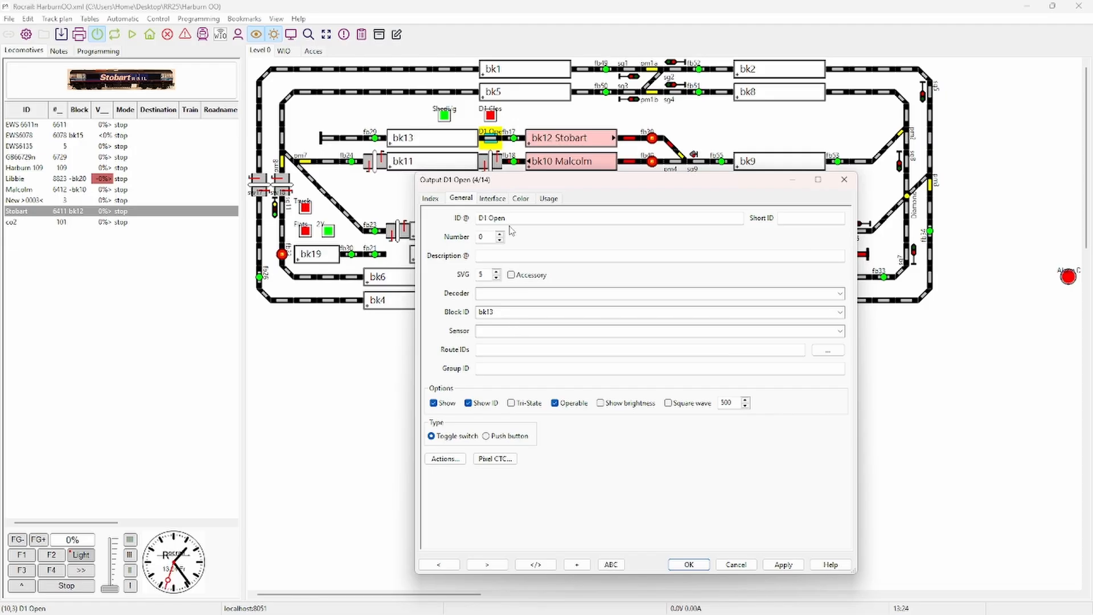
left_click(499, 202)
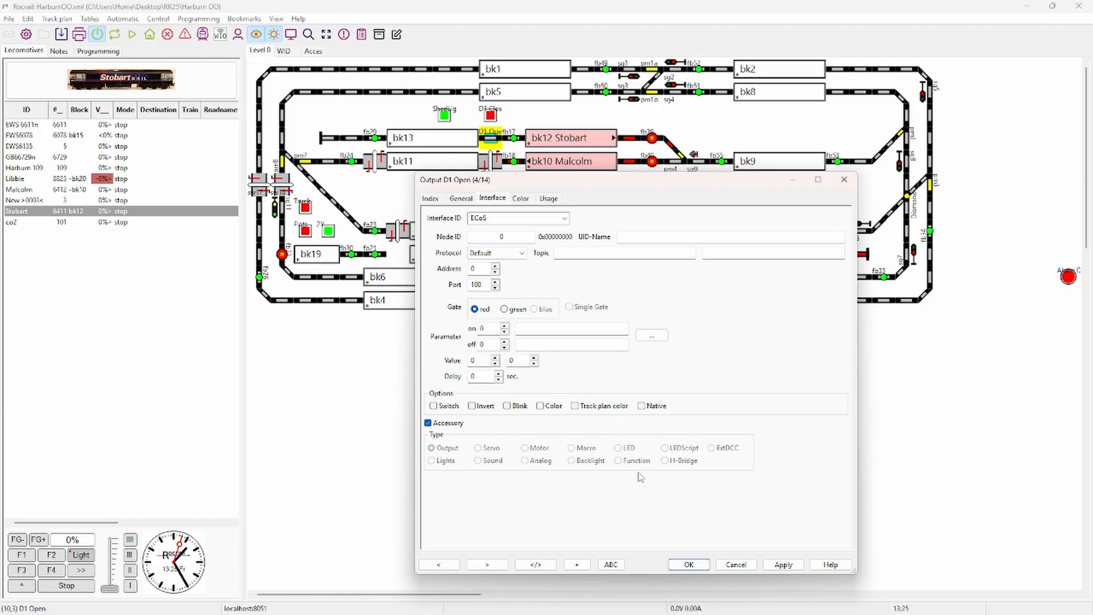
left_click(689, 566)
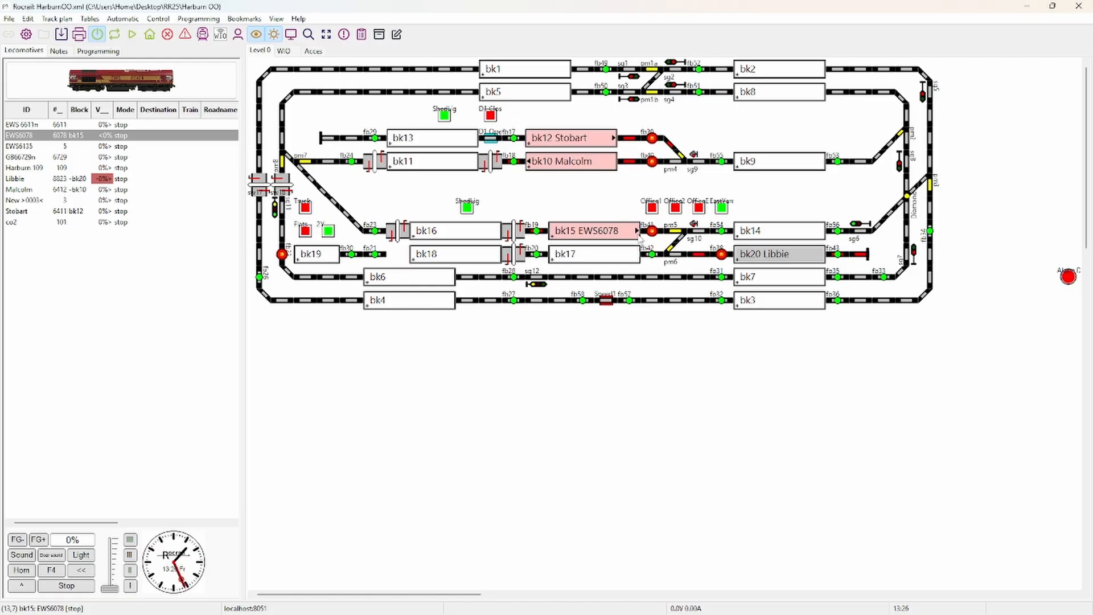
Open the action table and examine the definition and interface settings of the 1Close action.
key("ctrl+alt+a")
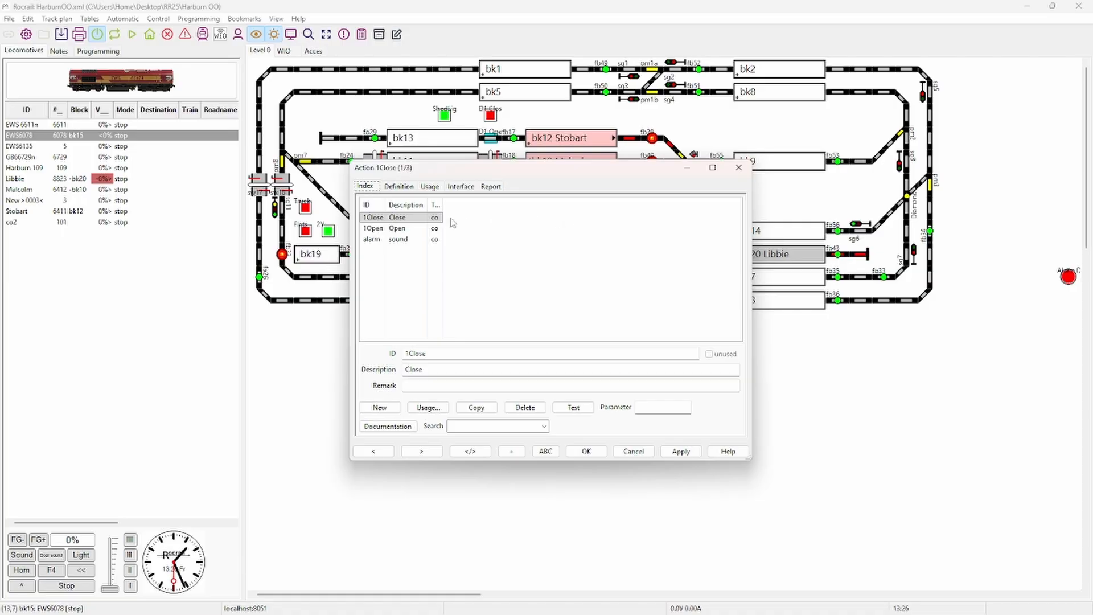
left_click(415, 220)
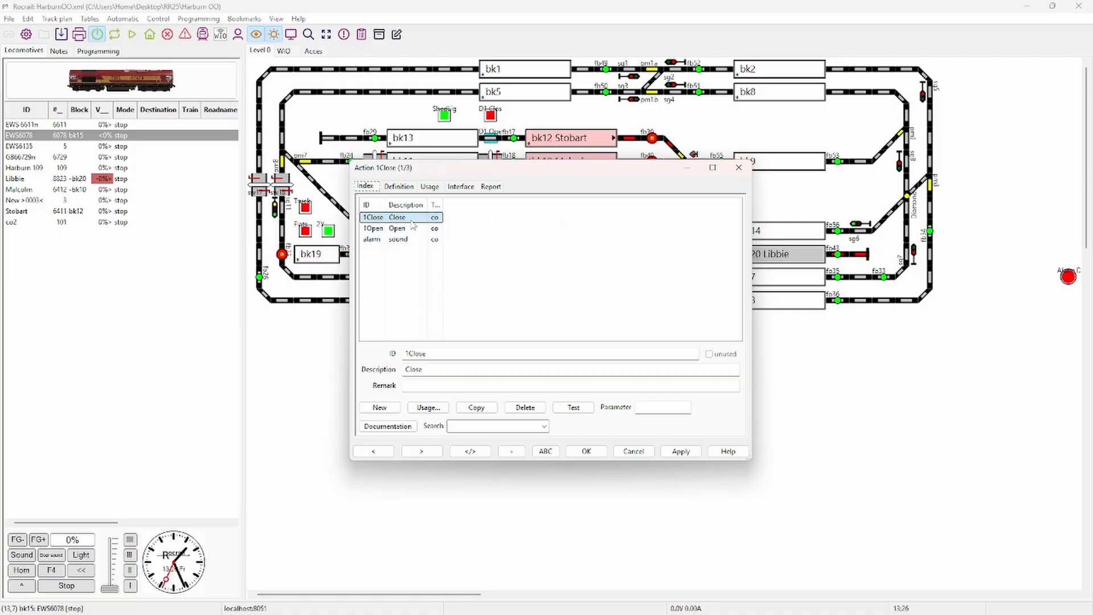
left_click(411, 222)
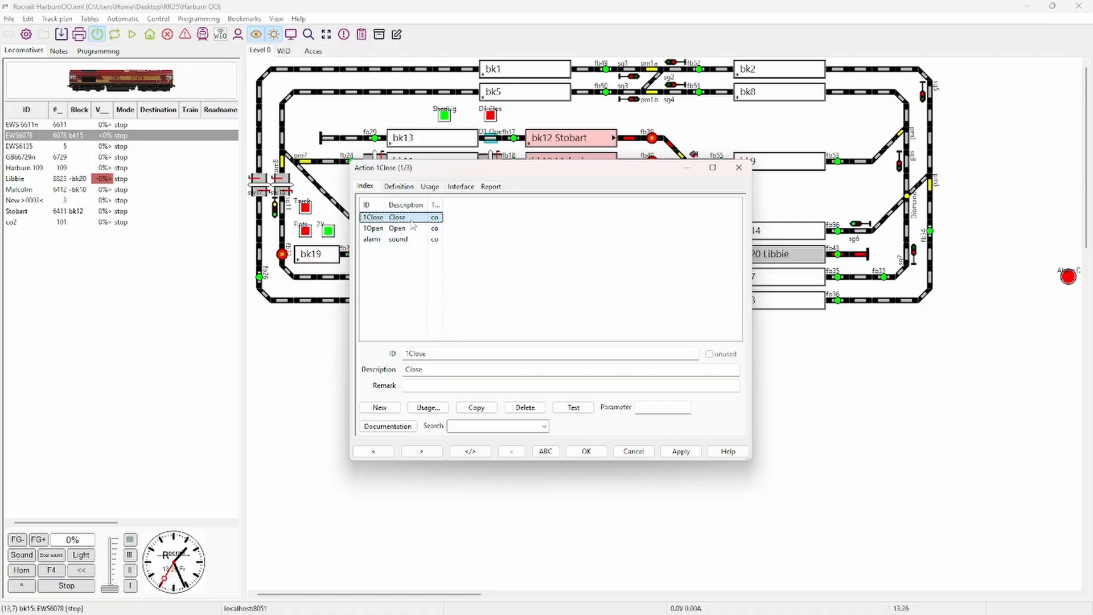
left_click(409, 187)
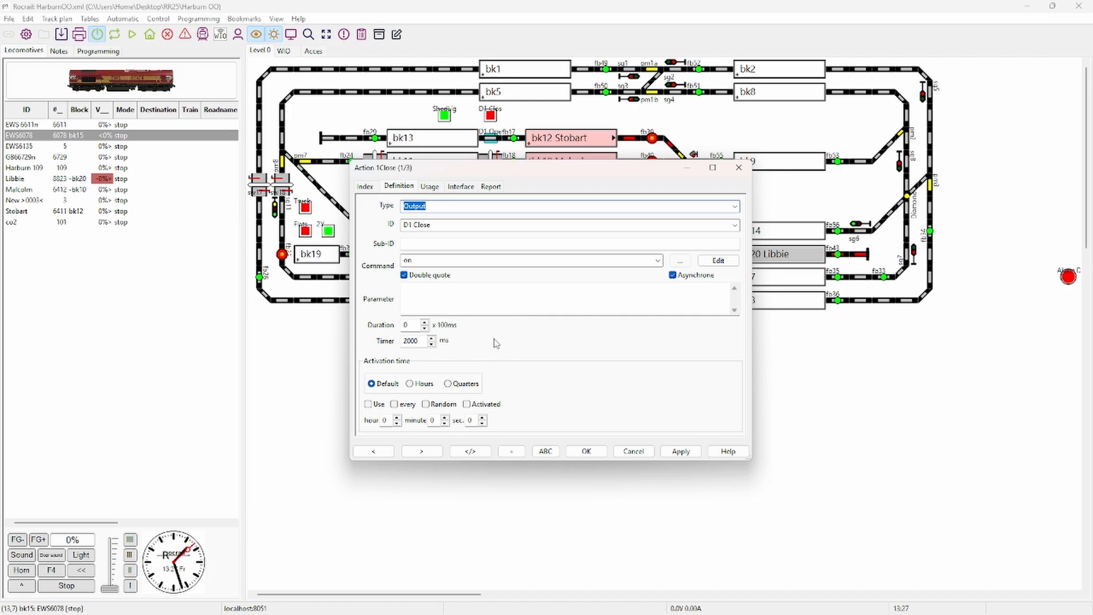
left_click(460, 186)
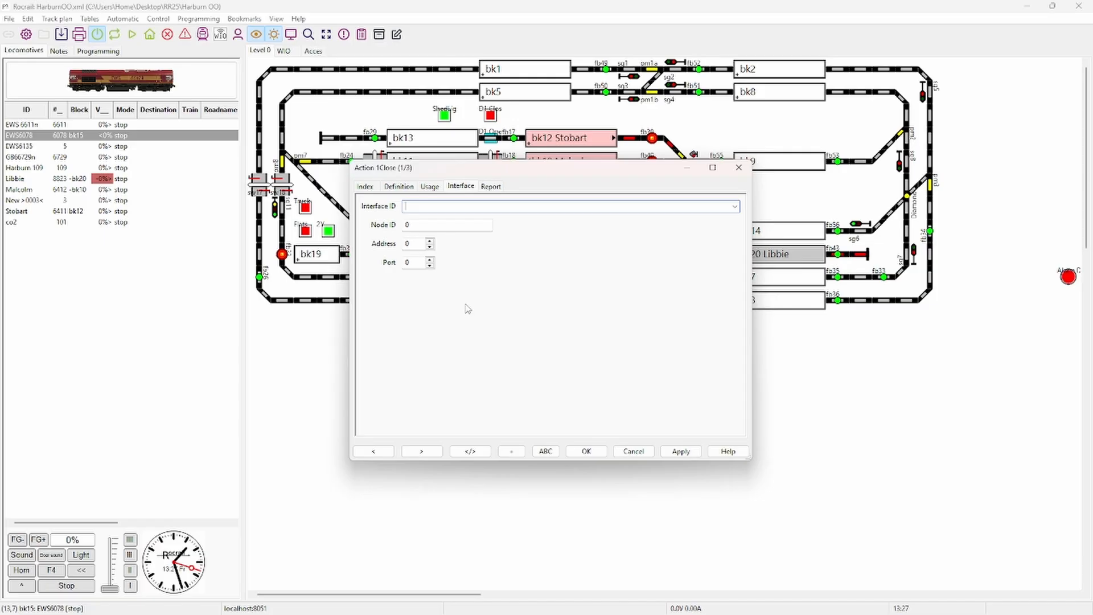
left_click(408, 189)
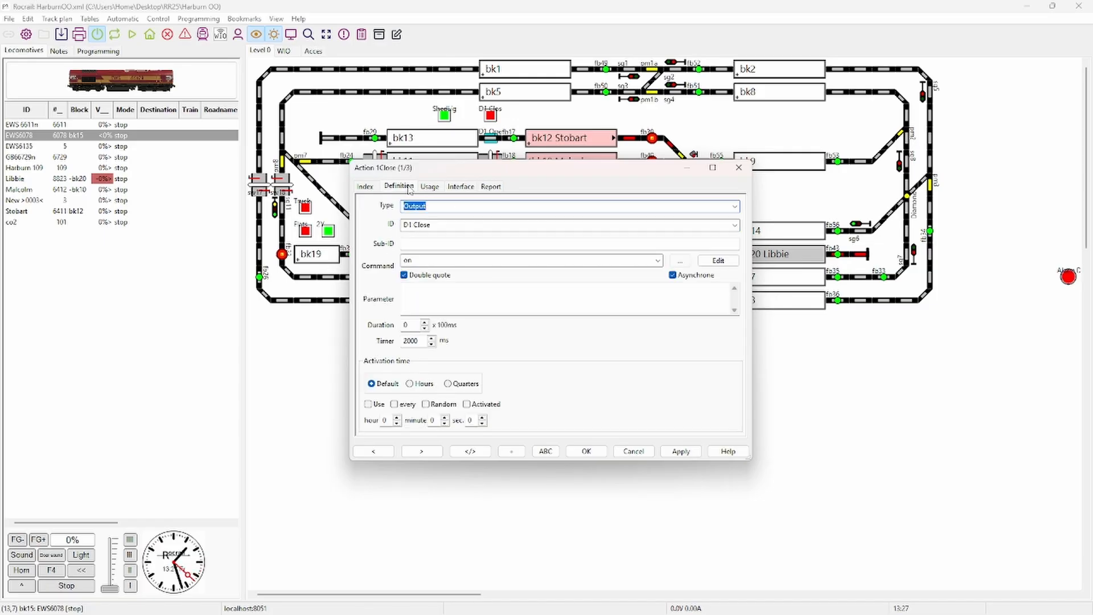
Examine the definitions of the 1Open and alarm actions.
left_click(369, 194)
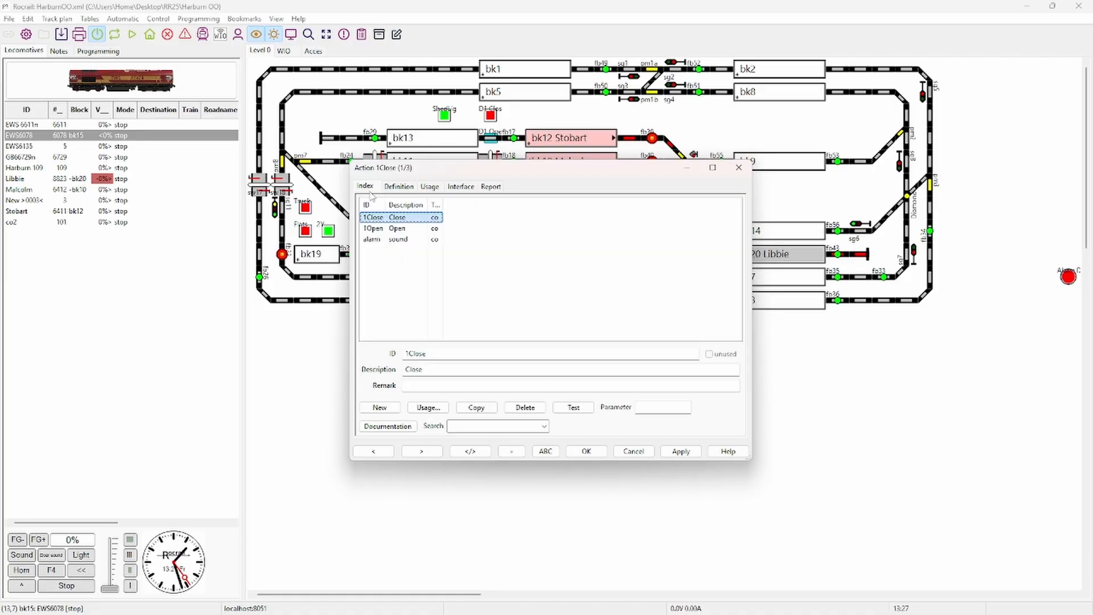
key("Down")
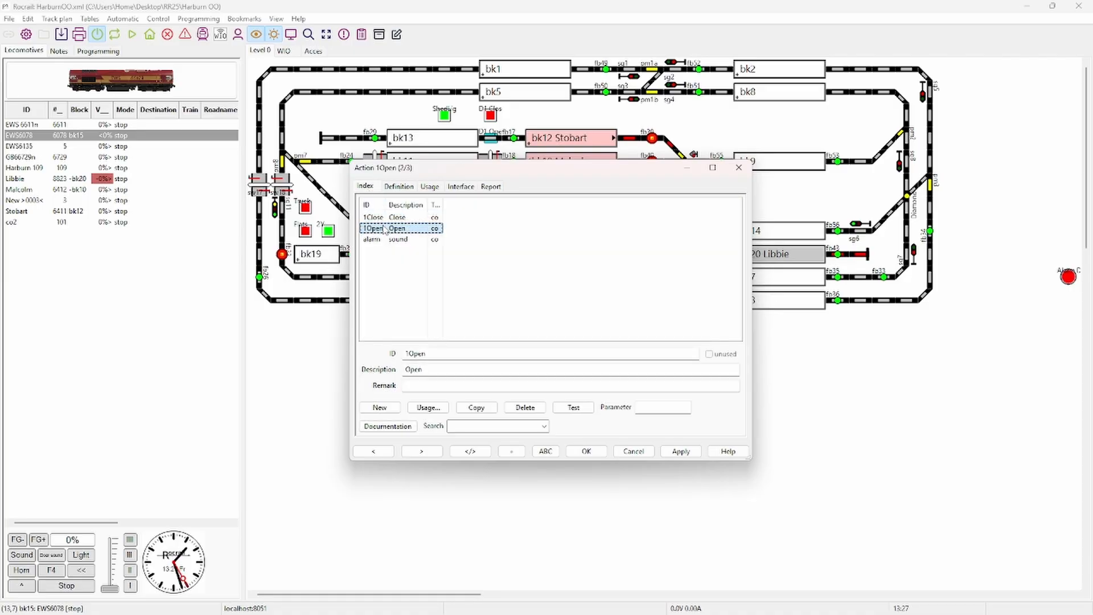
left_click(399, 187)
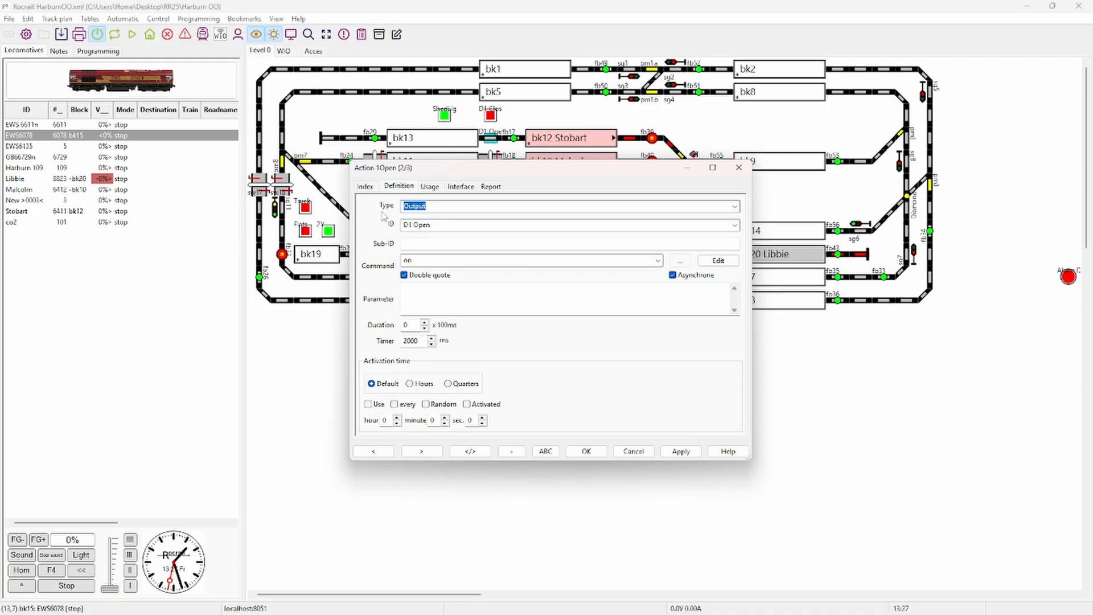
left_click(366, 187)
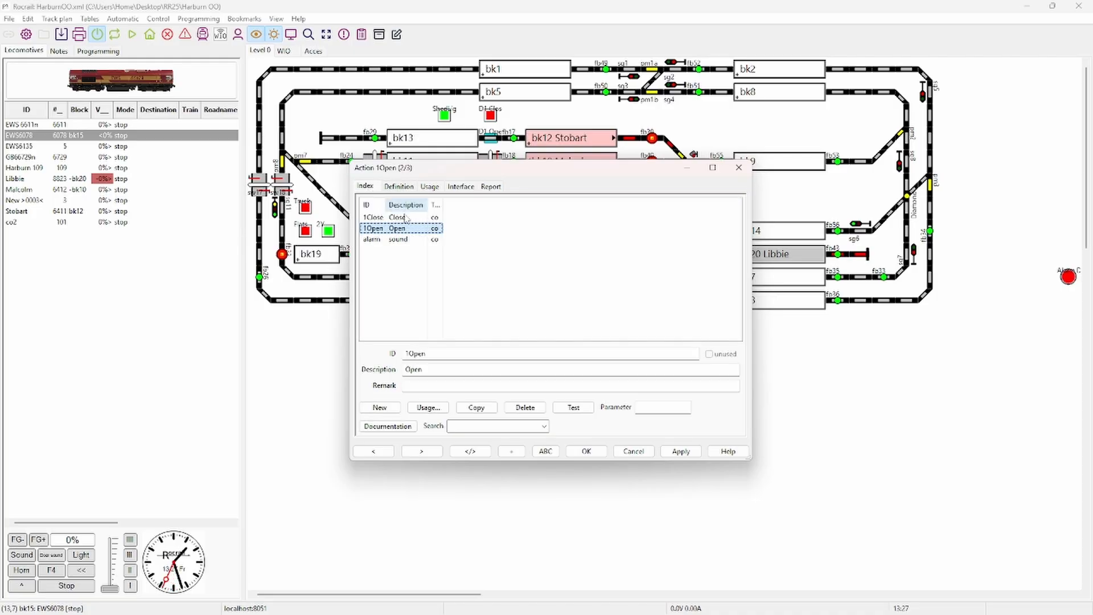
left_click(378, 240)
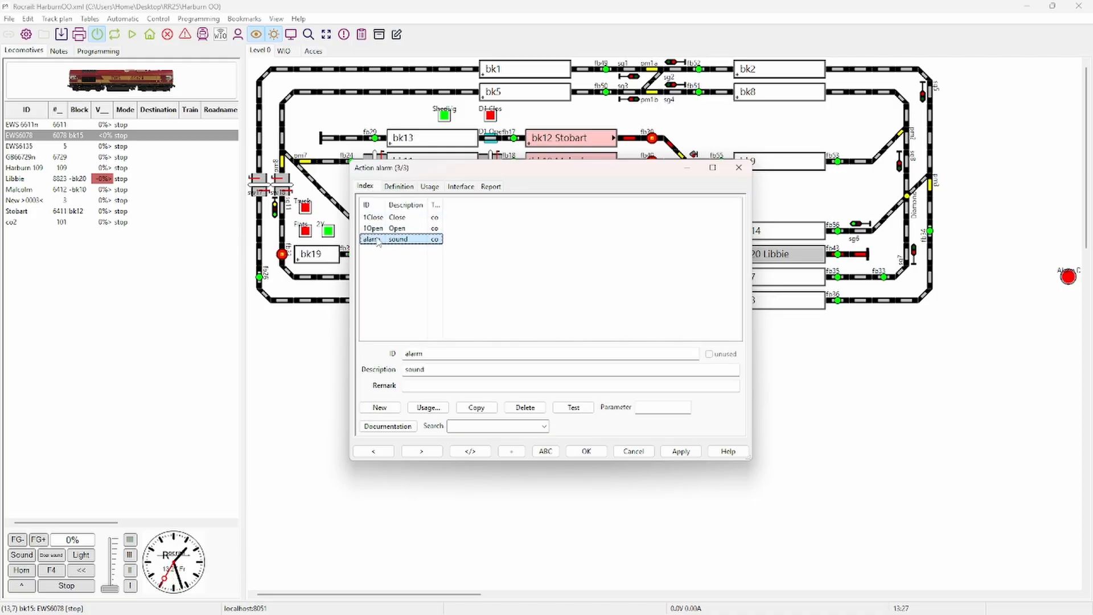
left_click(398, 188)
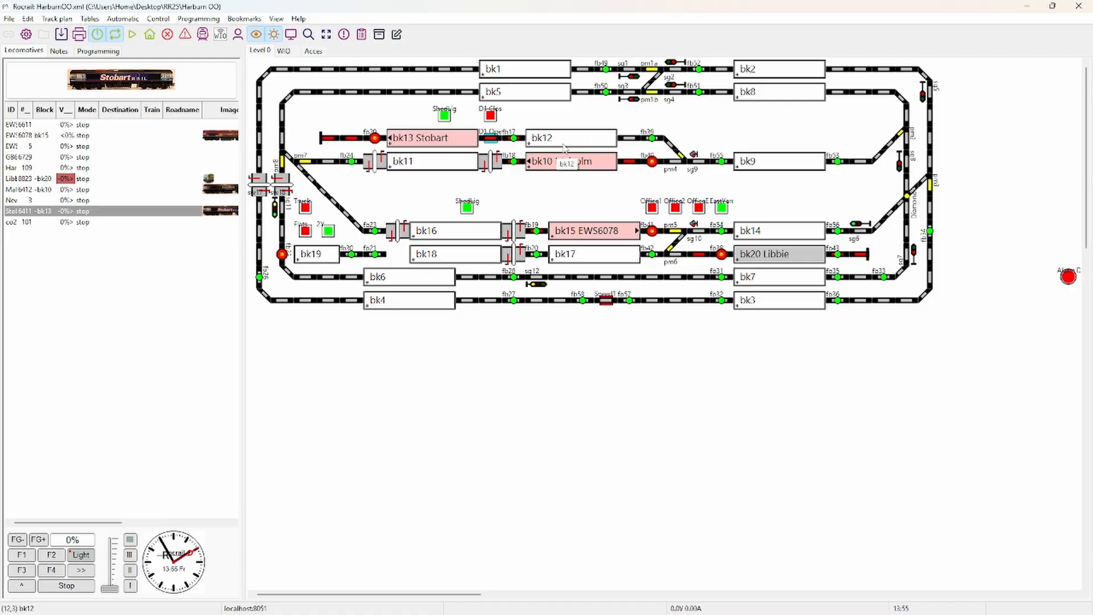
Switch off automatic mode and review the general settings of blocks bk12 and bk13.
left_click(116, 36)
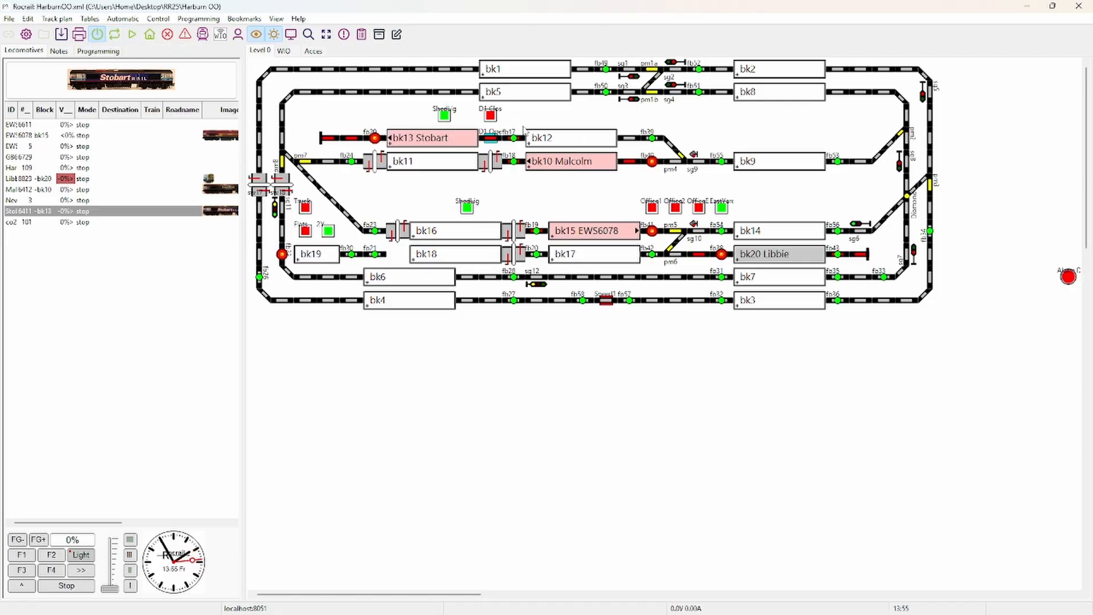
right_click(565, 144)
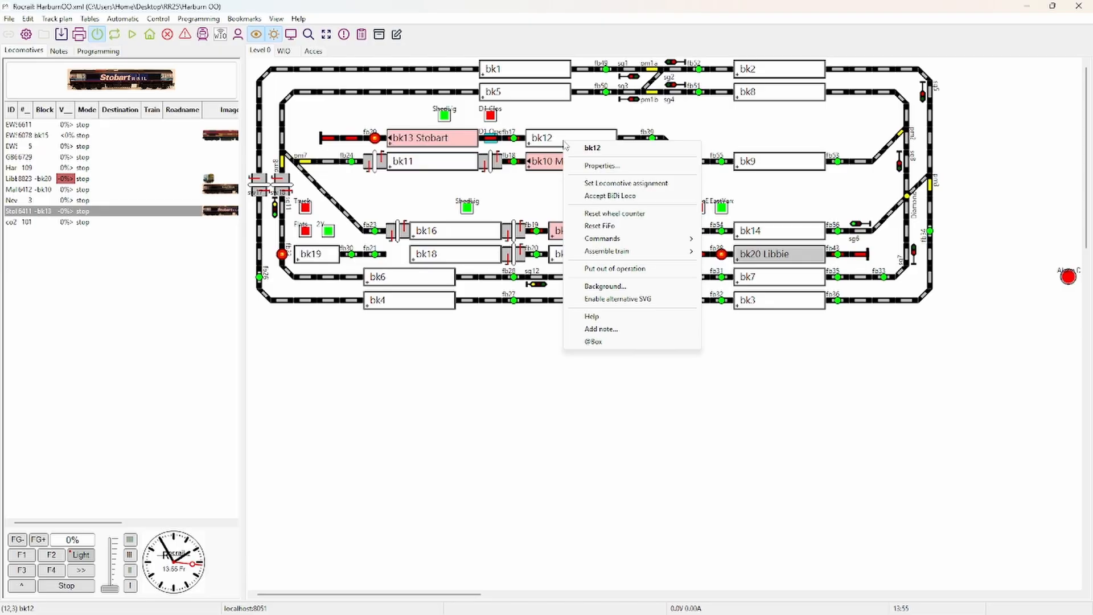
left_click(597, 166)
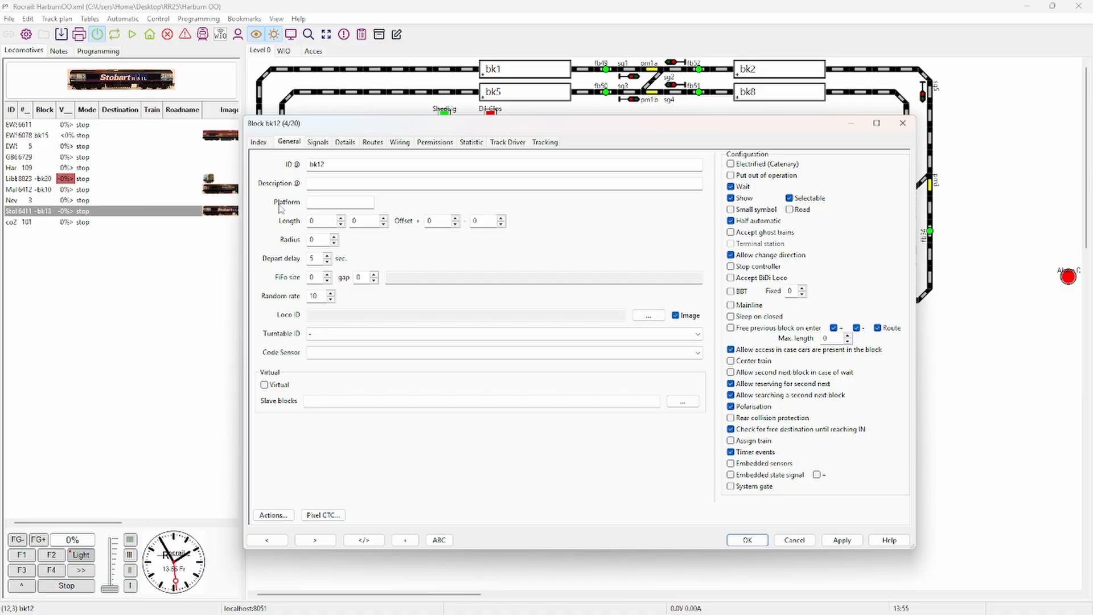
left_click(259, 142)
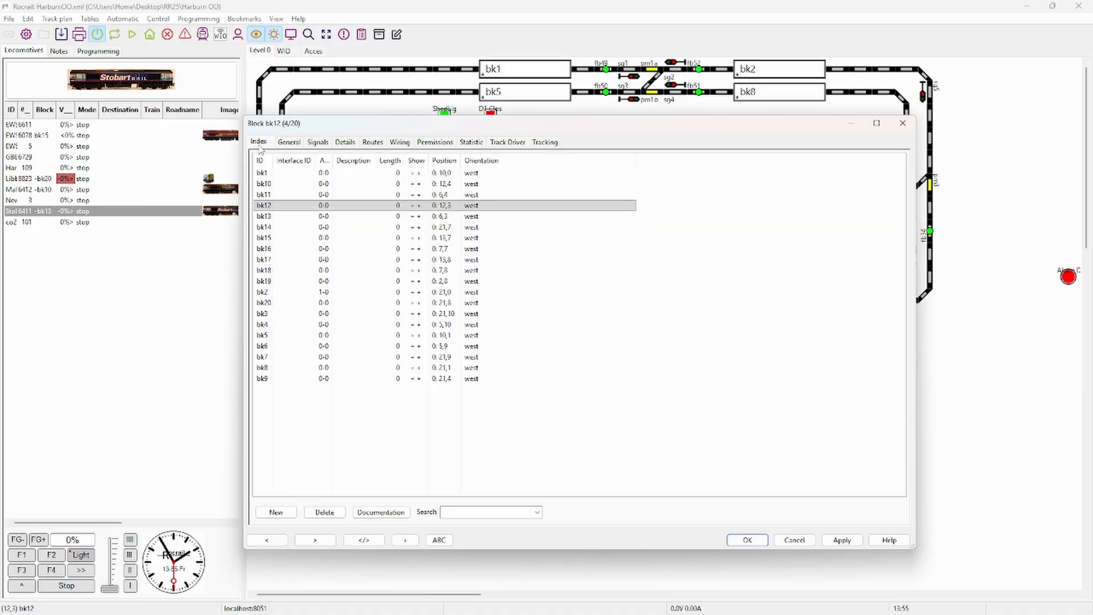
left_click(267, 216)
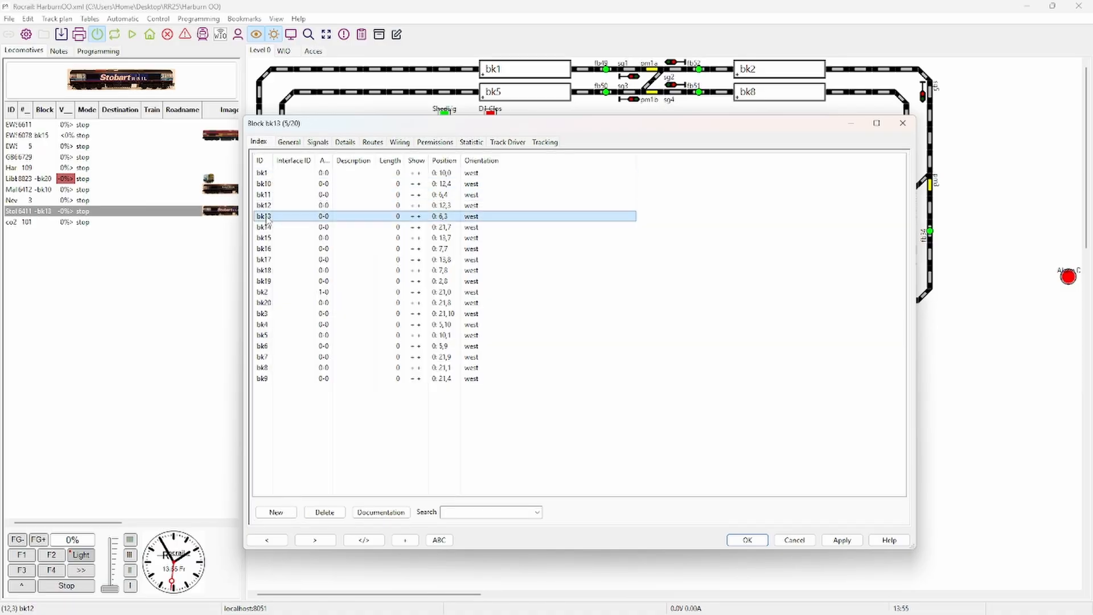
left_click(288, 143)
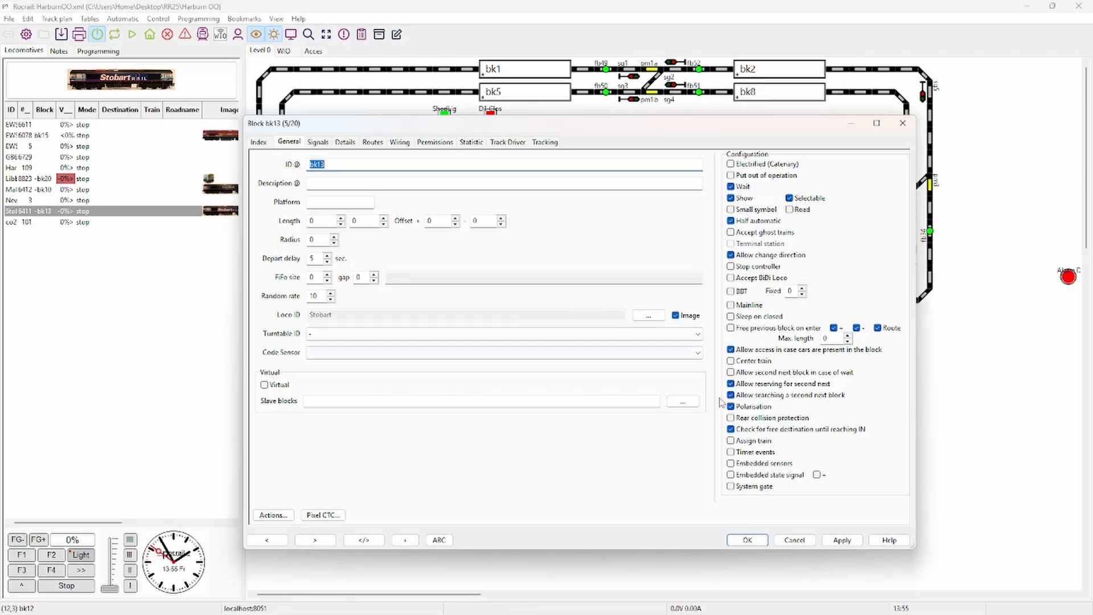
left_click(748, 541)
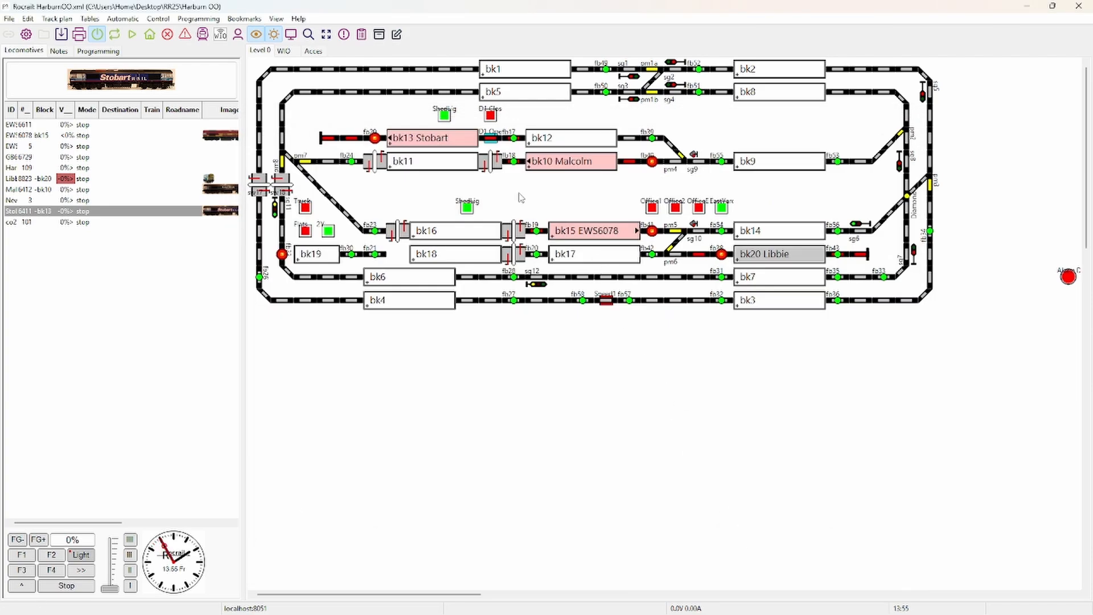
Open the properties of the Stobart locomotive in bk13 and review its detail settings.
double_click(415, 128)
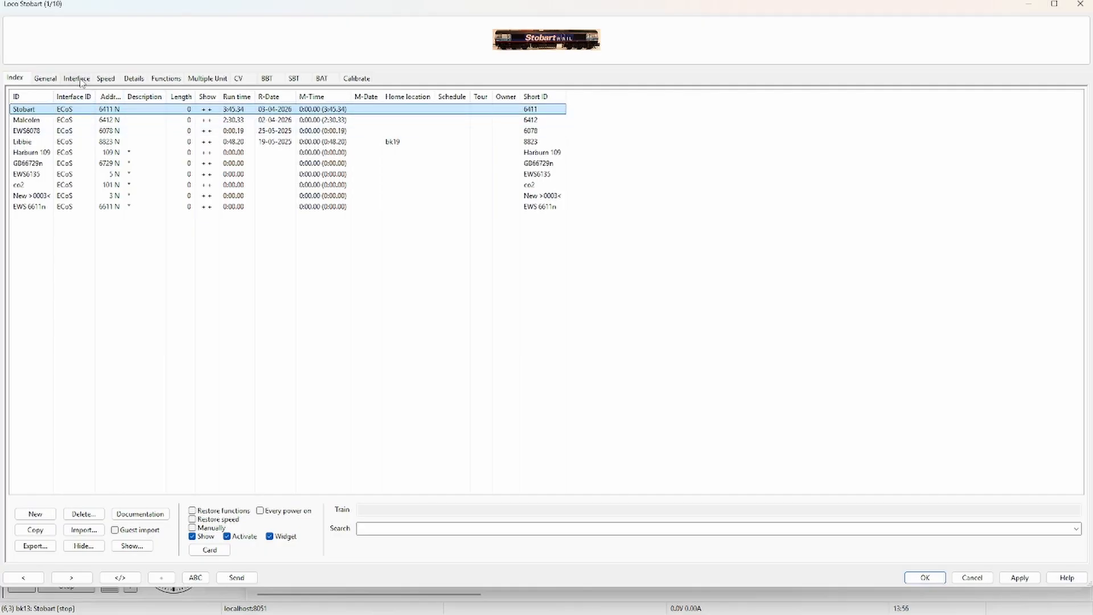
left_click(134, 79)
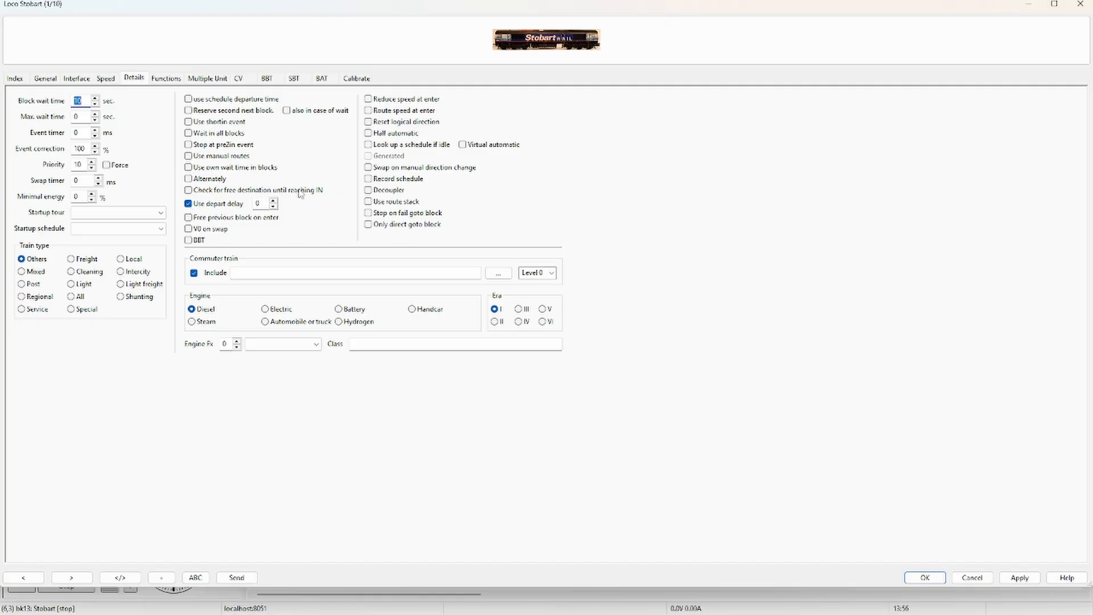
left_click(1080, 4)
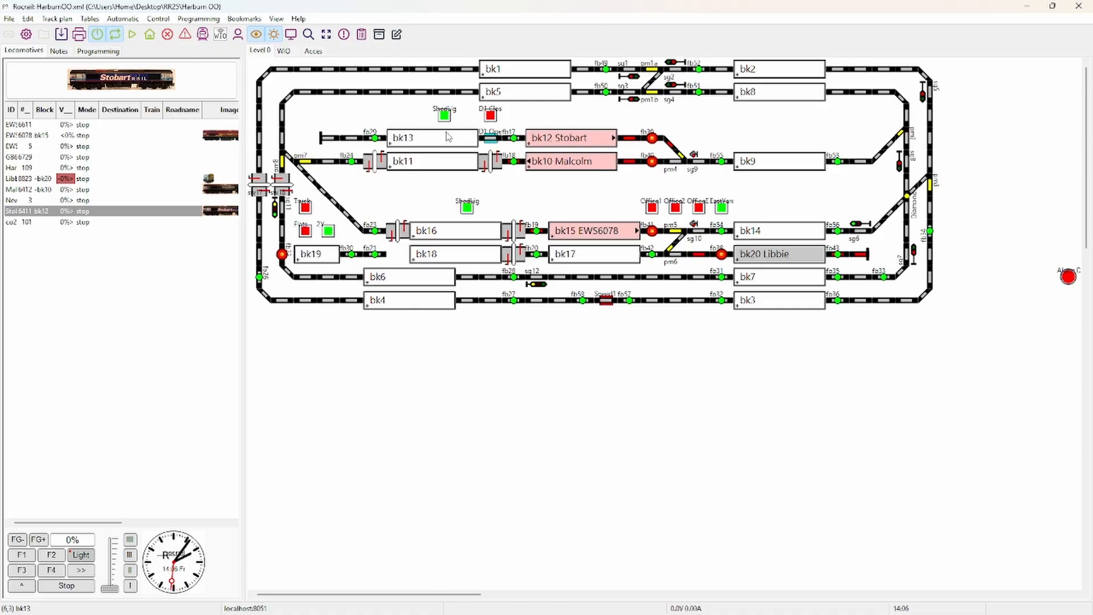
key("ctrl+alt+r")
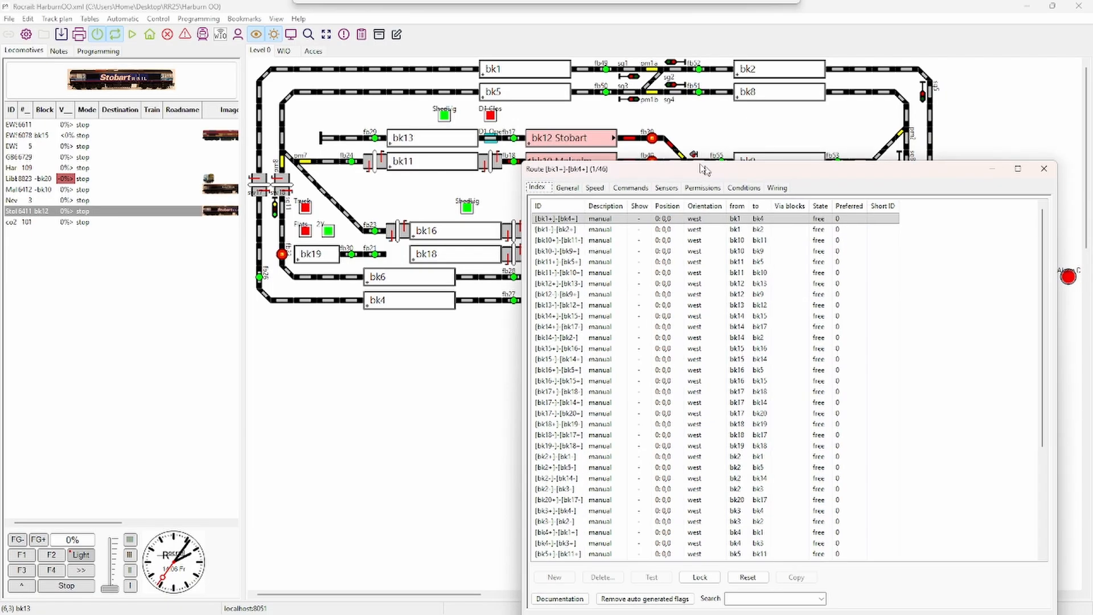
left_click_drag(727, 183, 582, 85)
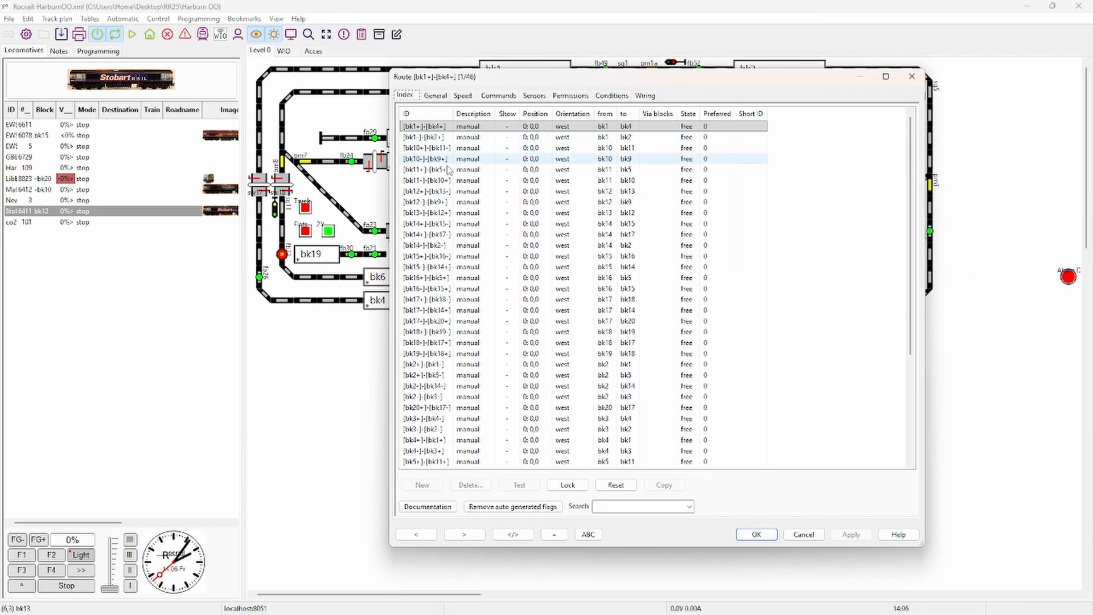
left_click(433, 194)
left_click(433, 96)
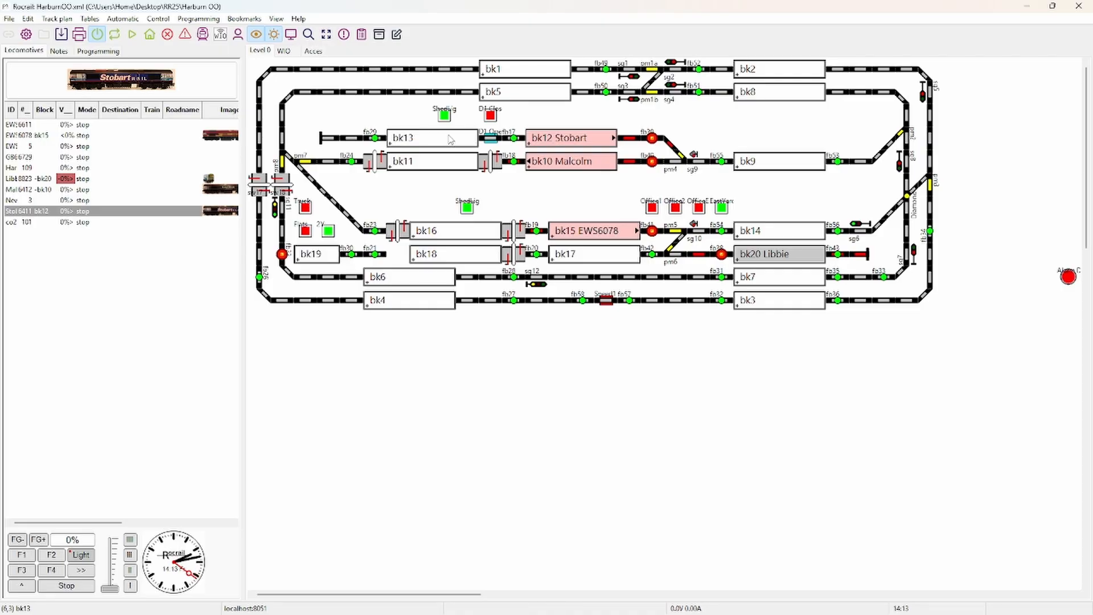
Open the route table and bring up the action control of the route from bk12 to bk13.
key("ctrl+alt+r")
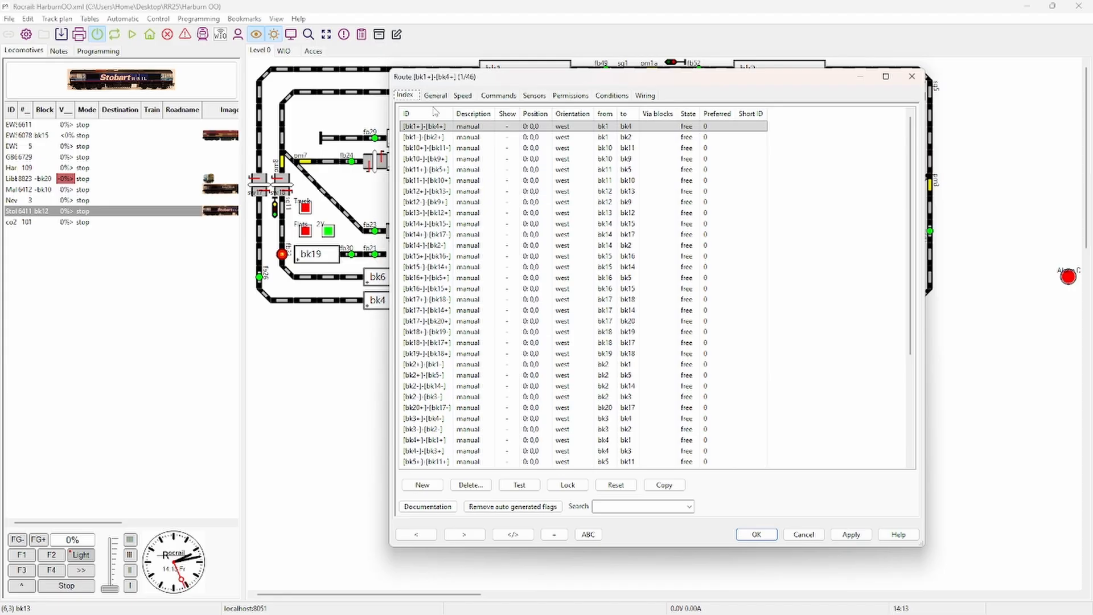
left_click(433, 193)
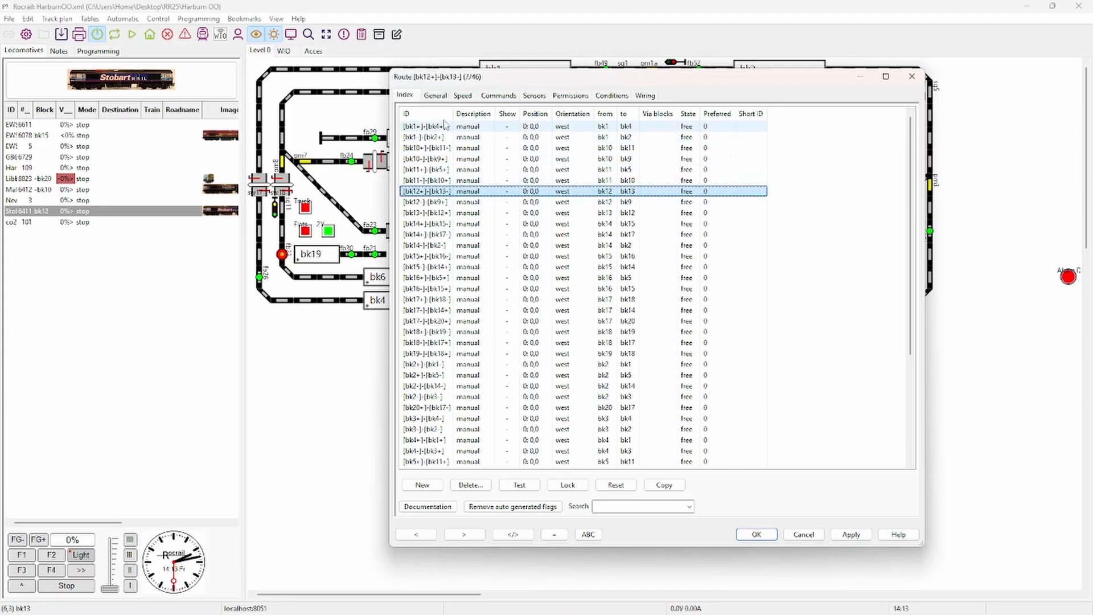
left_click(436, 96)
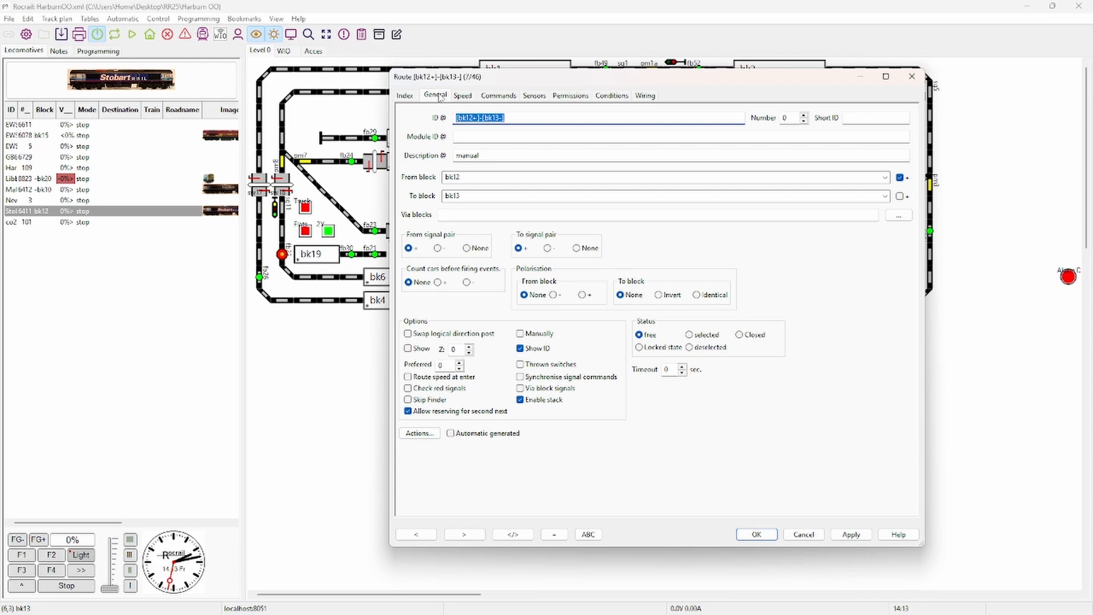
left_click(422, 434)
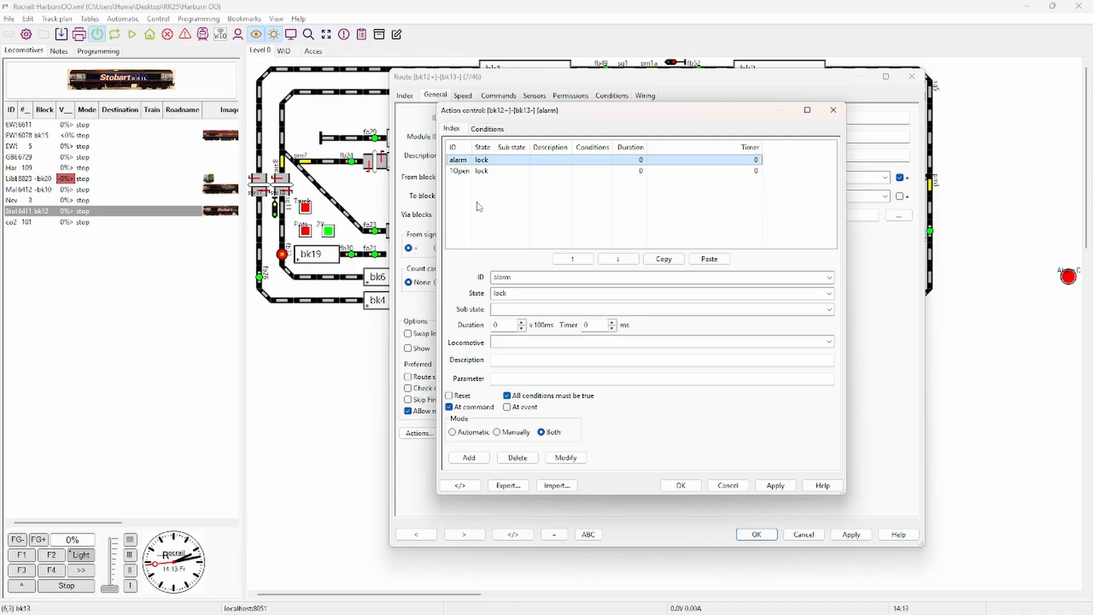
Review the available actions and states for the route's alarm entry, and close the action control and route dialogs.
left_click(829, 278)
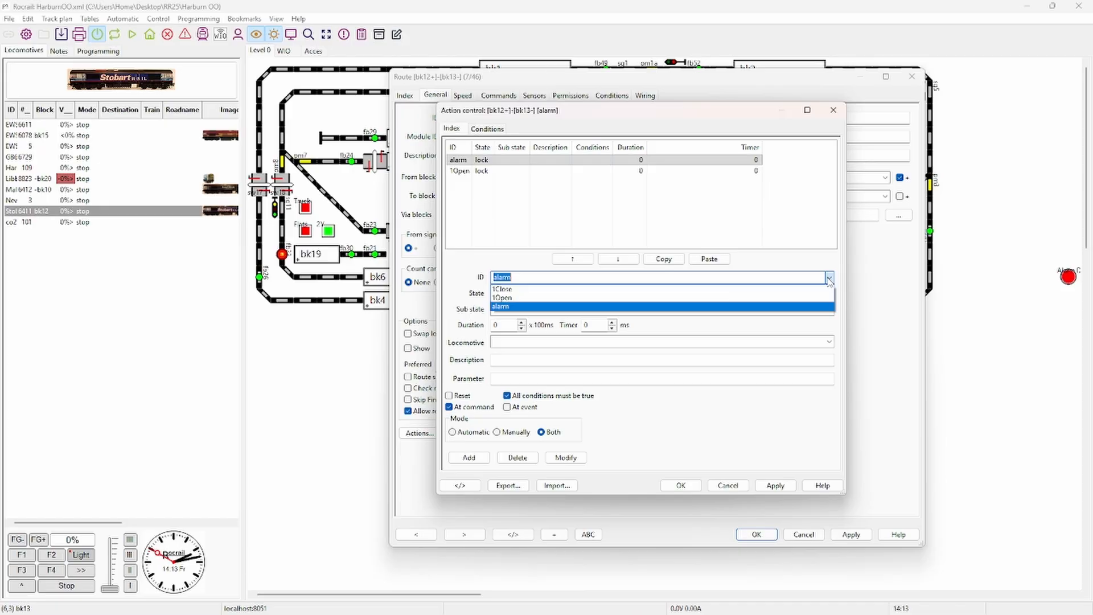
left_click(828, 279)
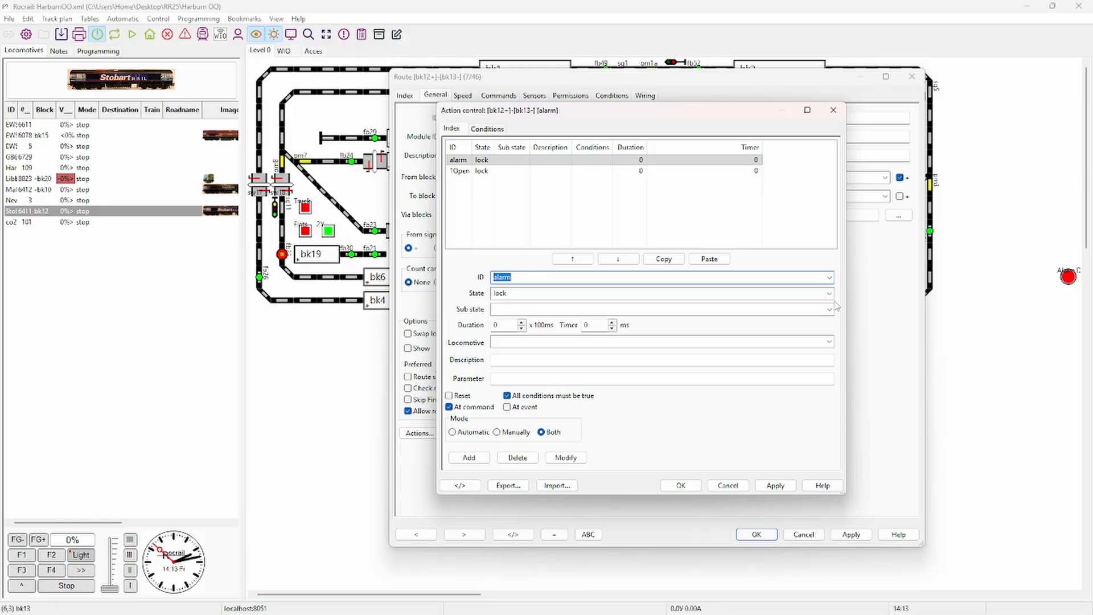
left_click(830, 296)
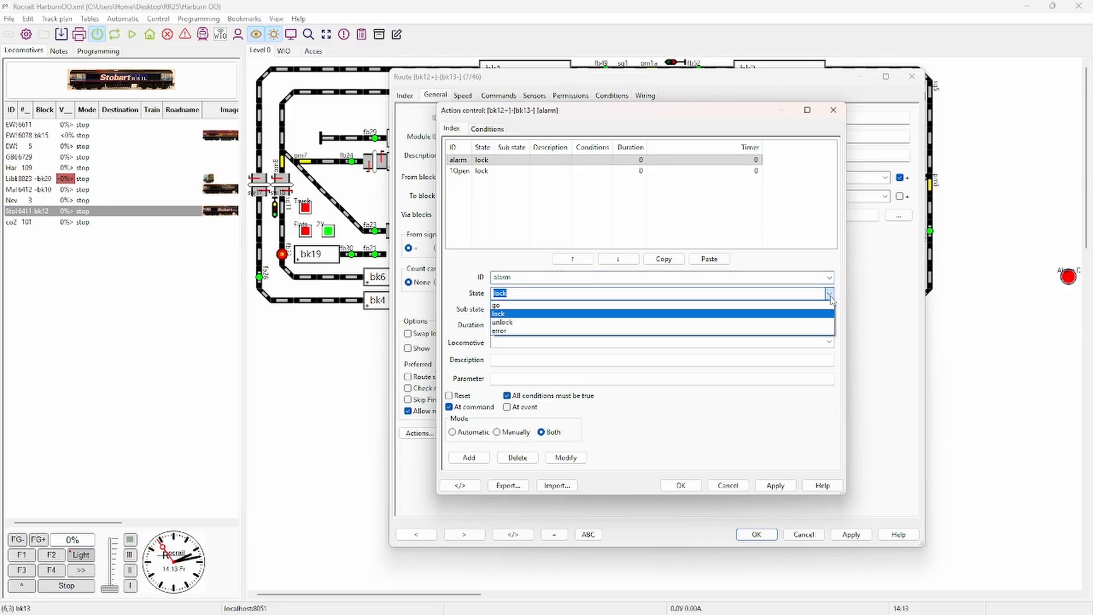
left_click(829, 298)
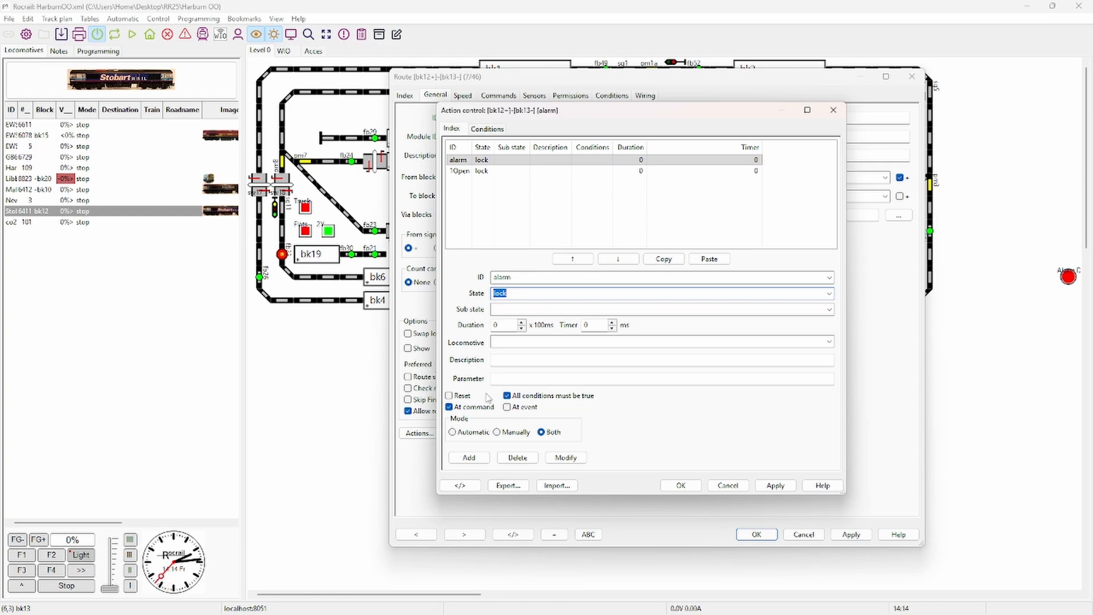
left_click(683, 487)
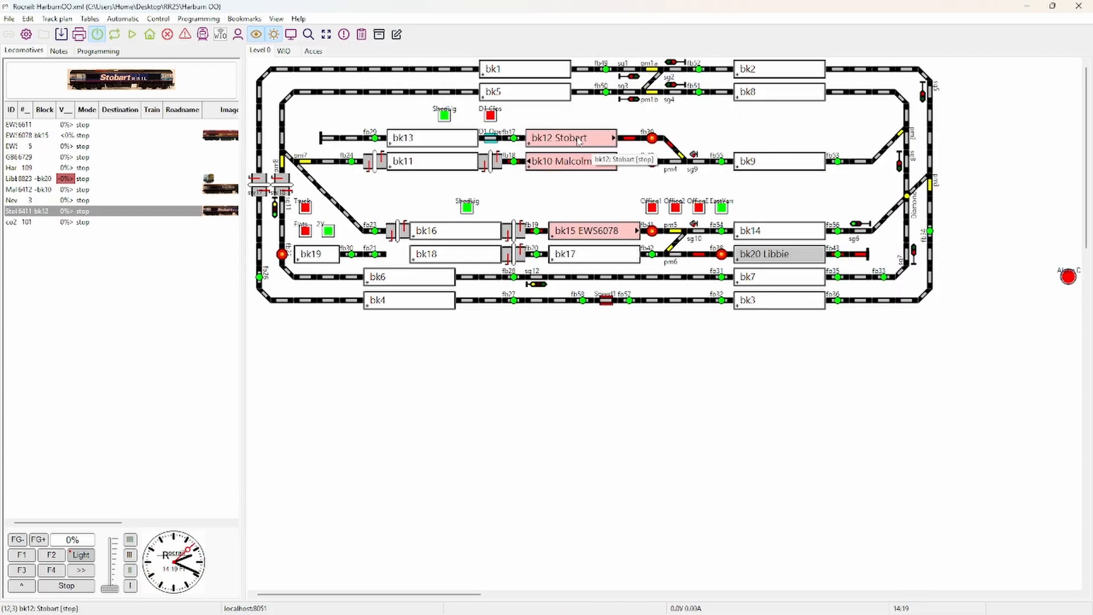
Open the action control of block bk13 and examine its alarm and 1Close entries.
right_click(428, 142)
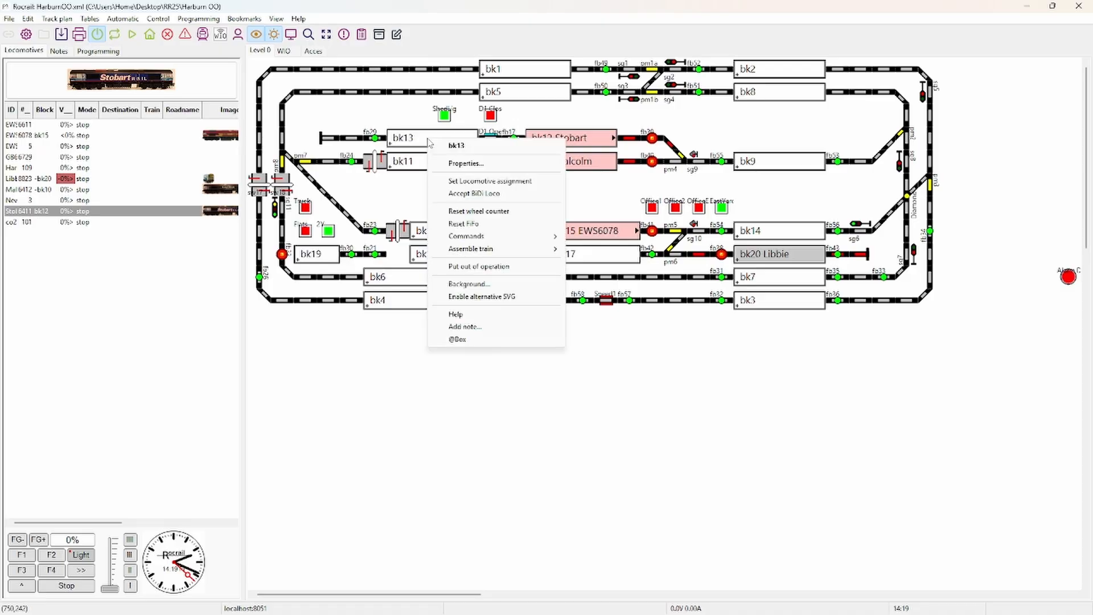
left_click(464, 163)
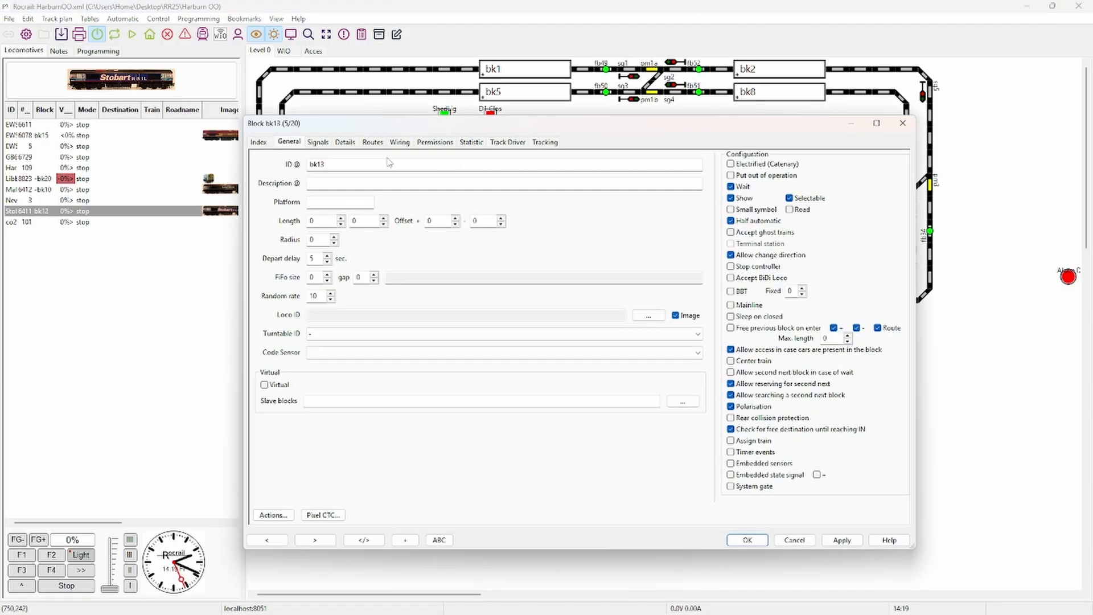
left_click(280, 515)
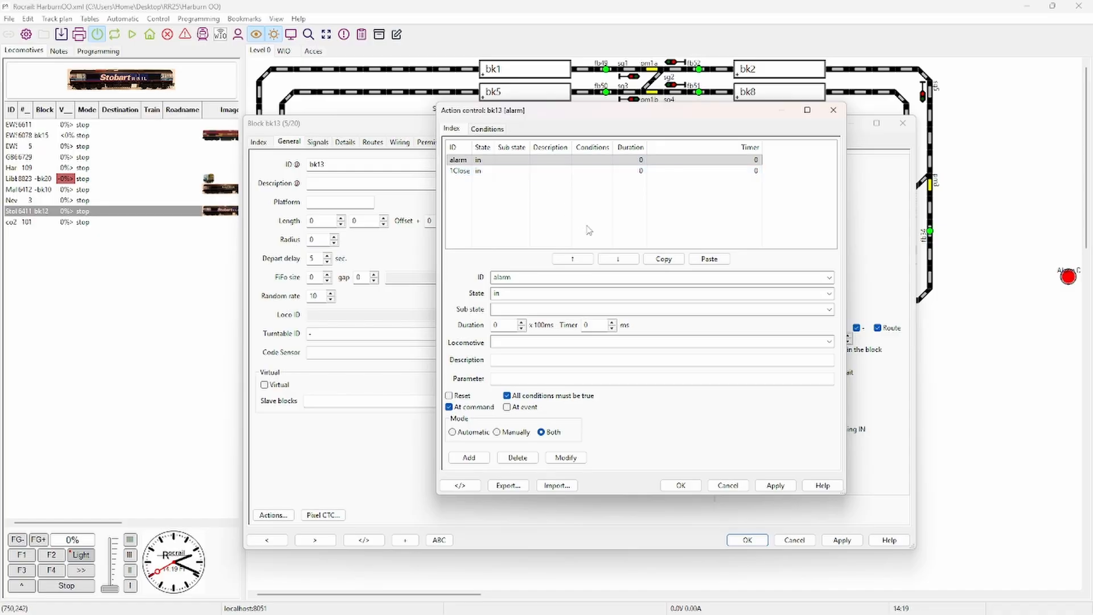
left_click(501, 171)
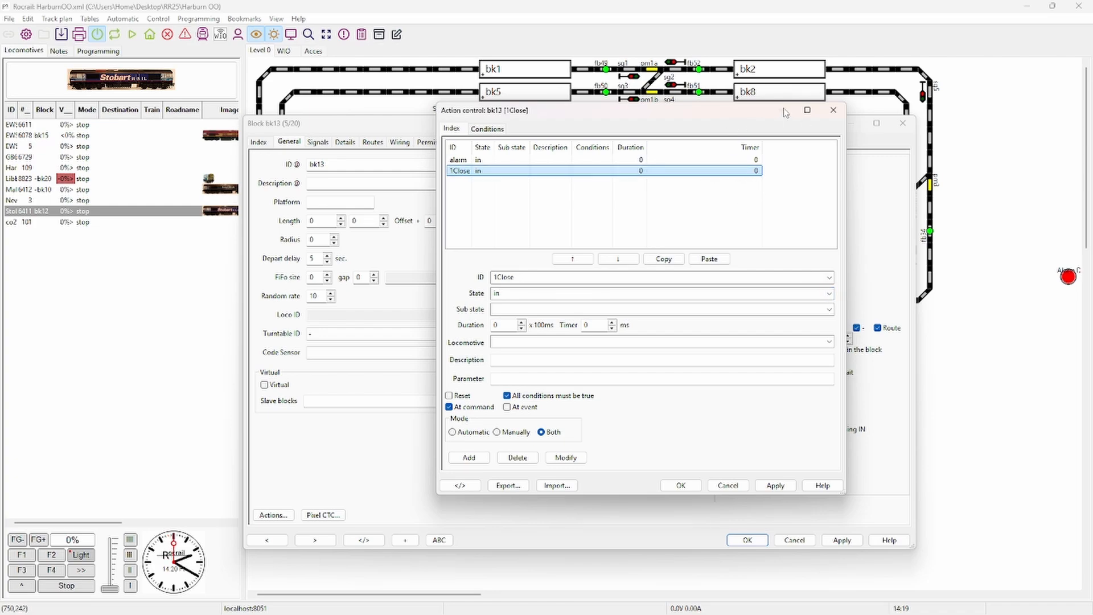
left_click(832, 110)
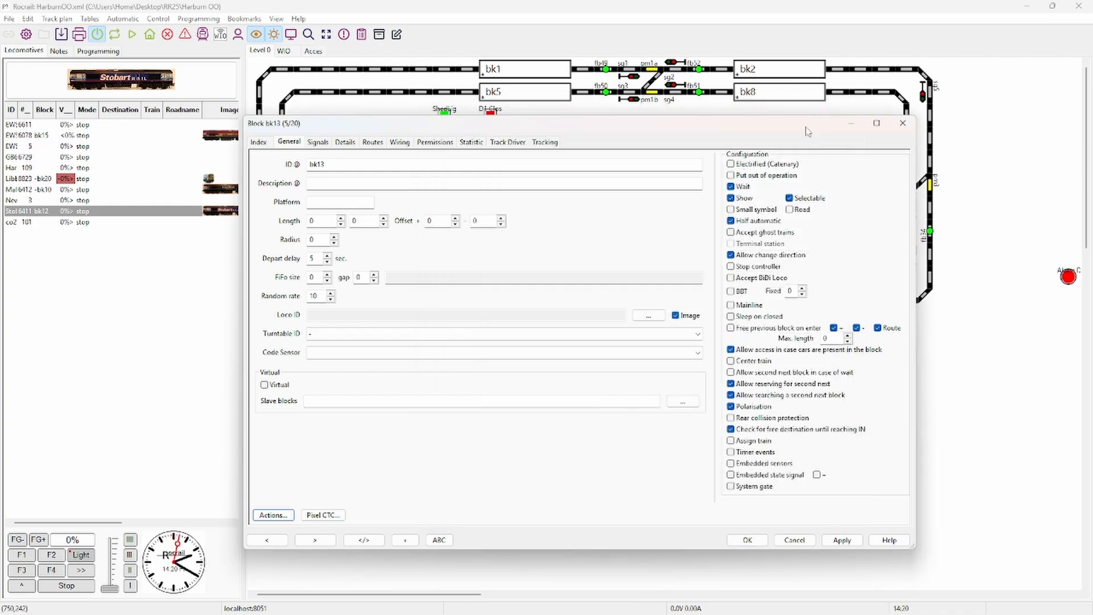
Reopen bk13's action control, review the state options for the alarm entry with "in" selected, and check the 1Close entry.
left_click_drag(805, 131, 804, 192)
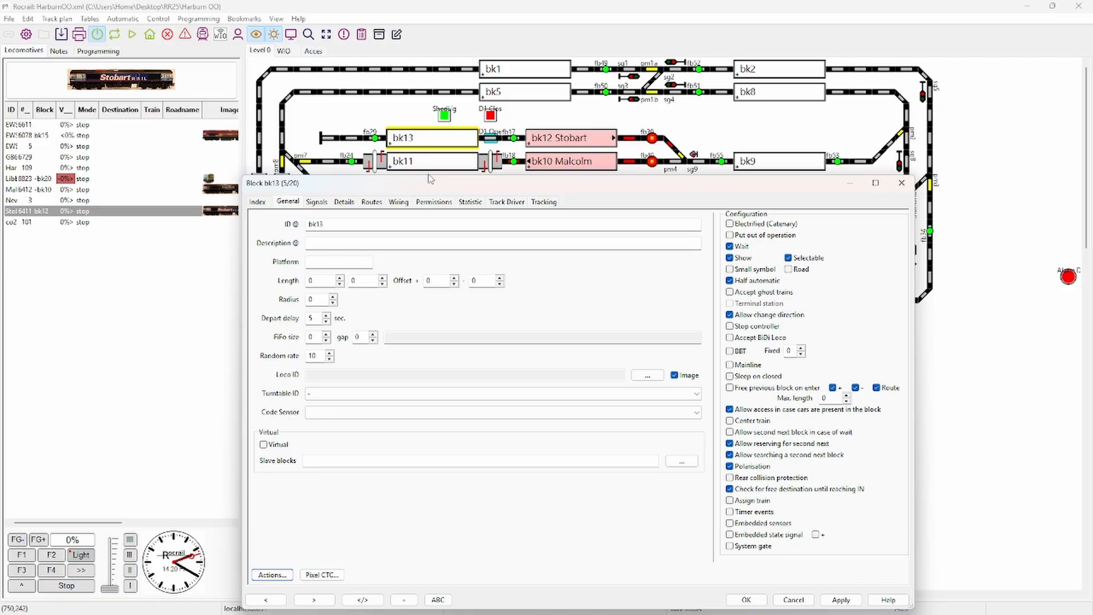
left_click_drag(454, 182, 439, 132)
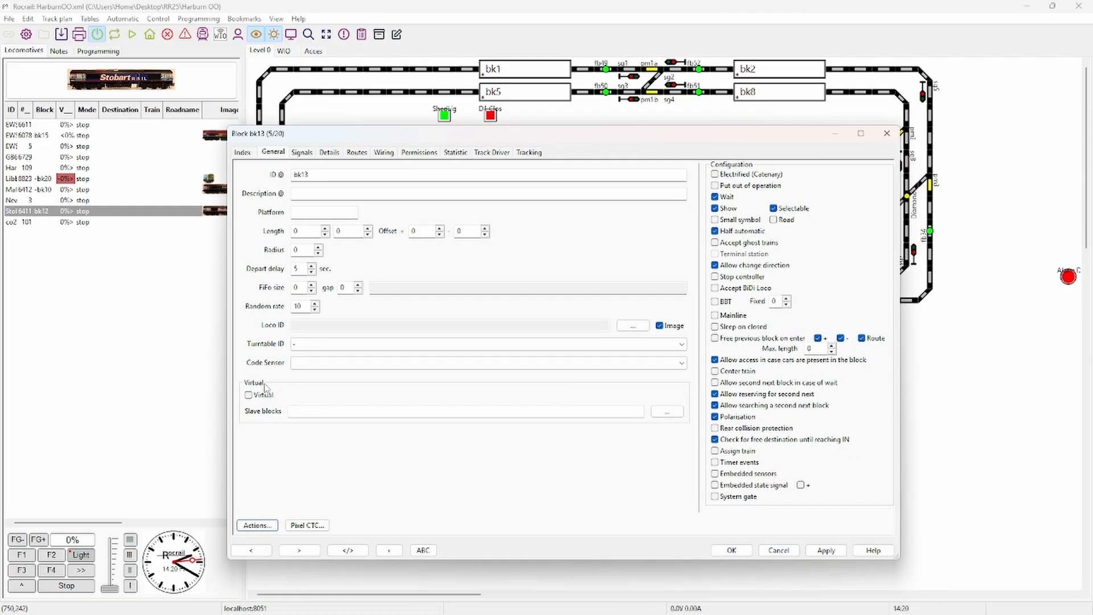
left_click(267, 523)
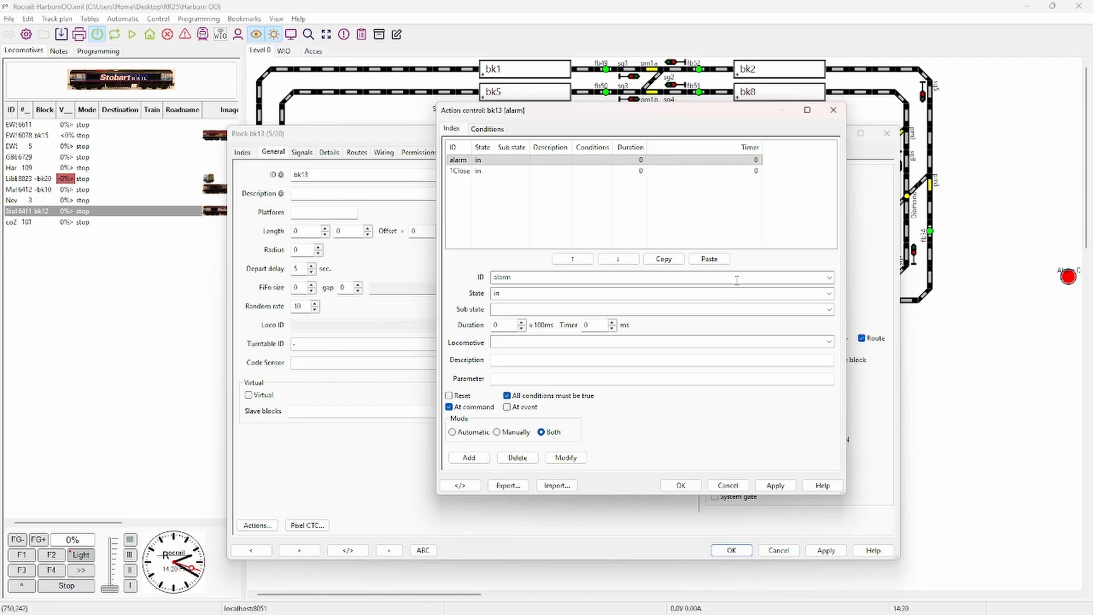
left_click(829, 293)
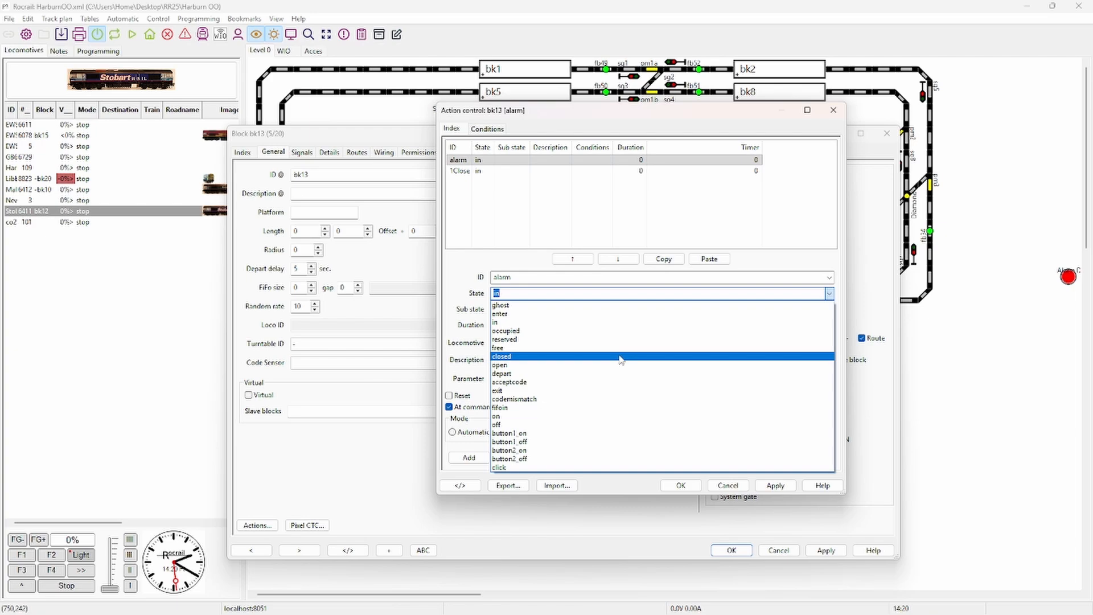
left_click(619, 323)
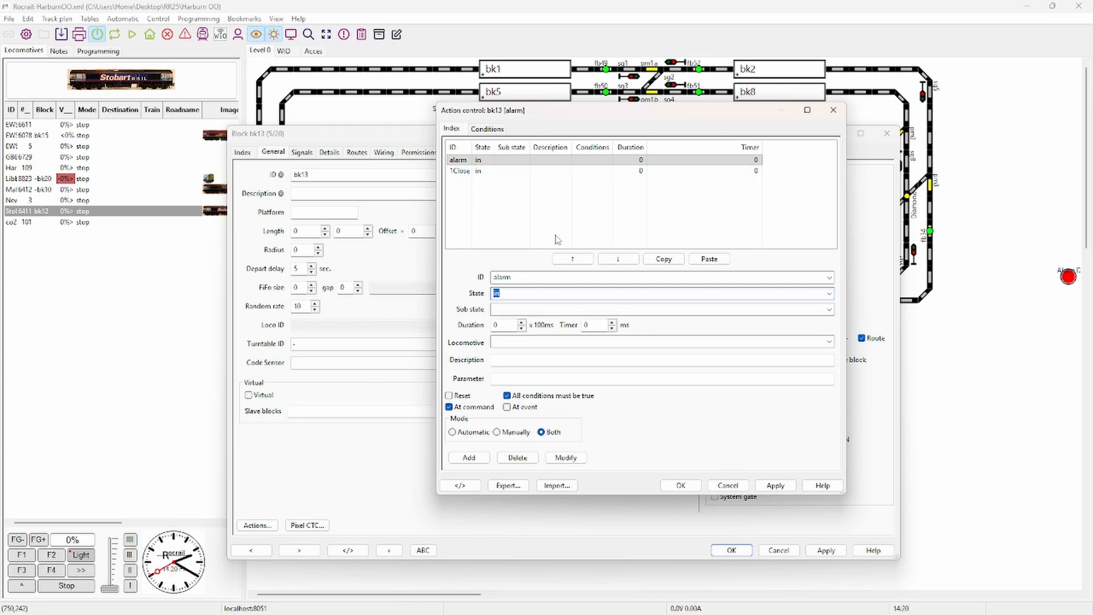
left_click(463, 175)
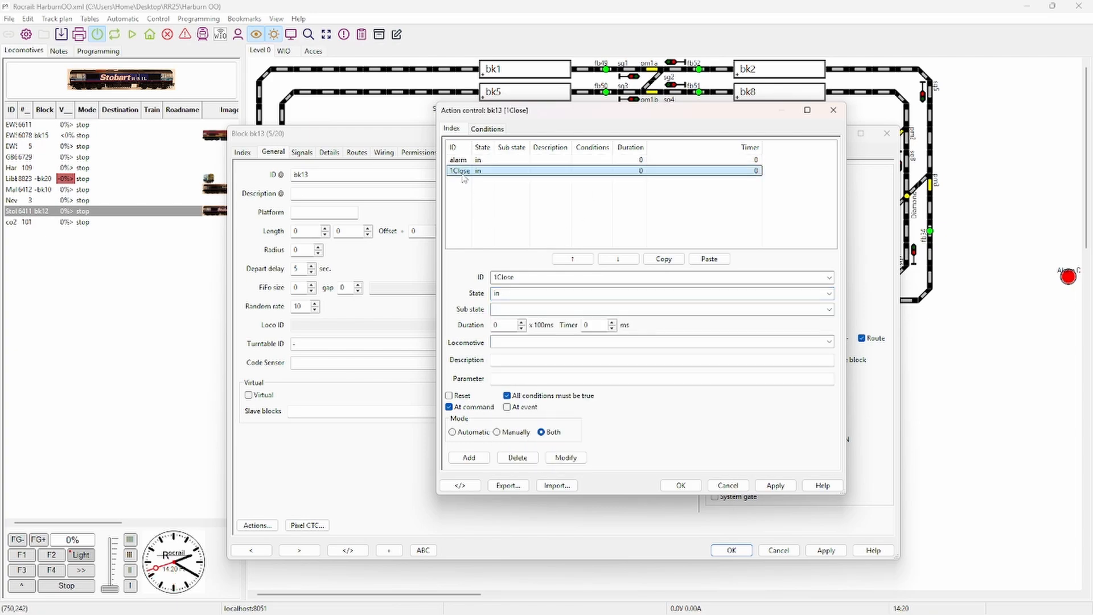
key("Up")
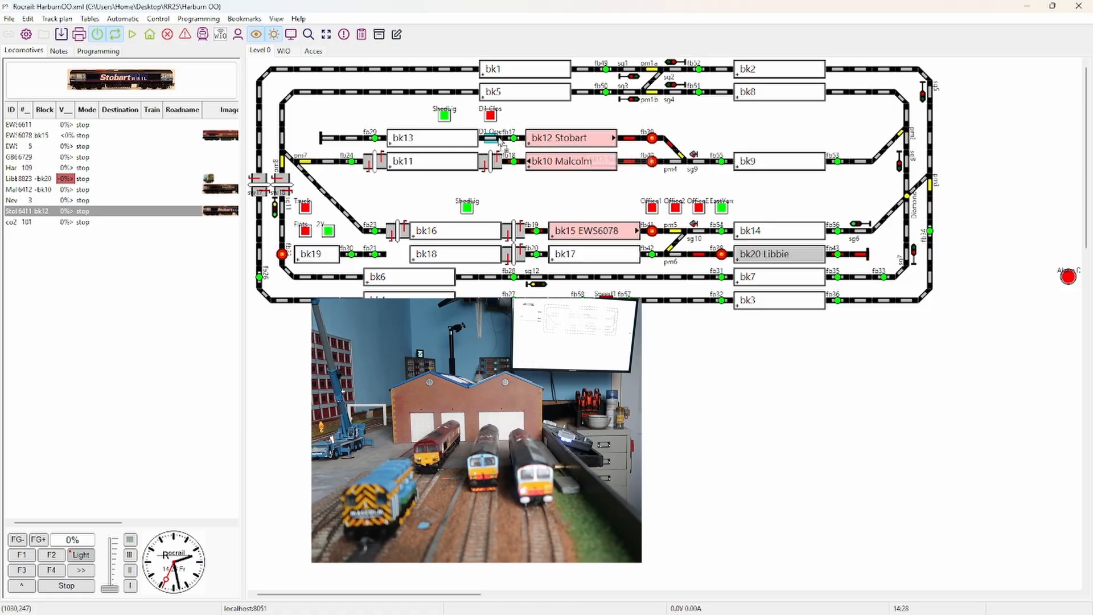
Send the Stobart locomotive from block bk12 to block bk13 in automatic mode.
left_click_drag(425, 141, 427, 140)
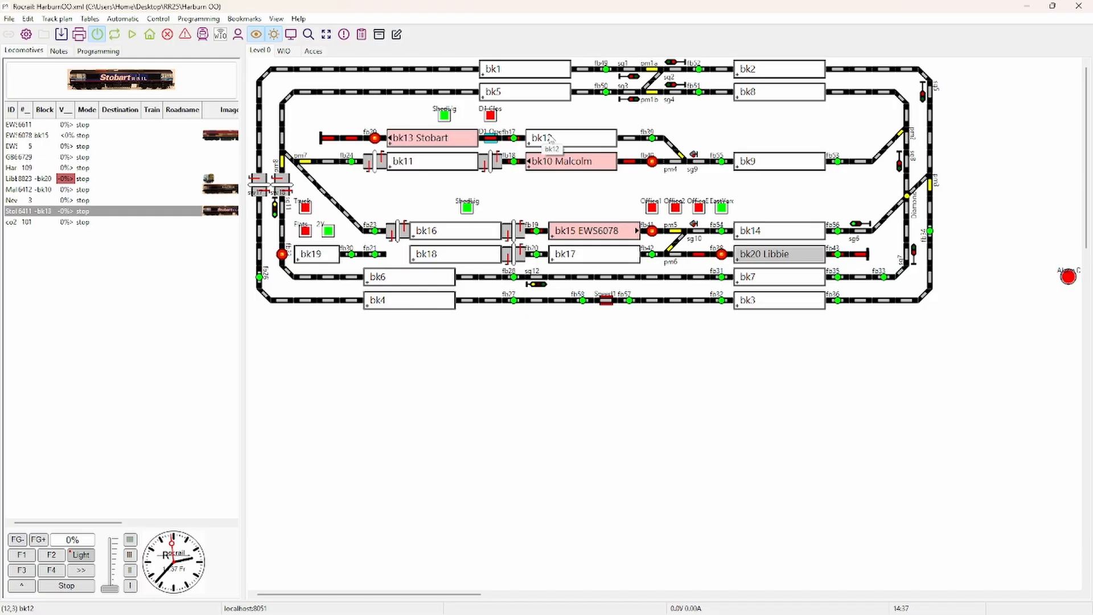
Open the action control of the route from bk13 to bk12 and examine the alarm entry's settings and conditions.
key("ctrl+alt+r")
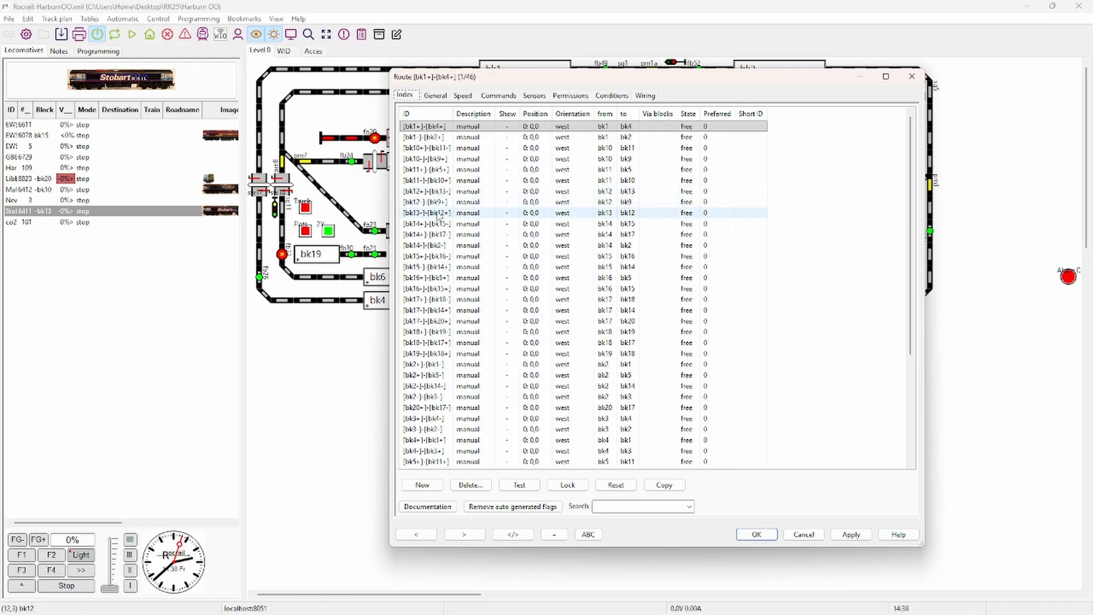
left_click(439, 214)
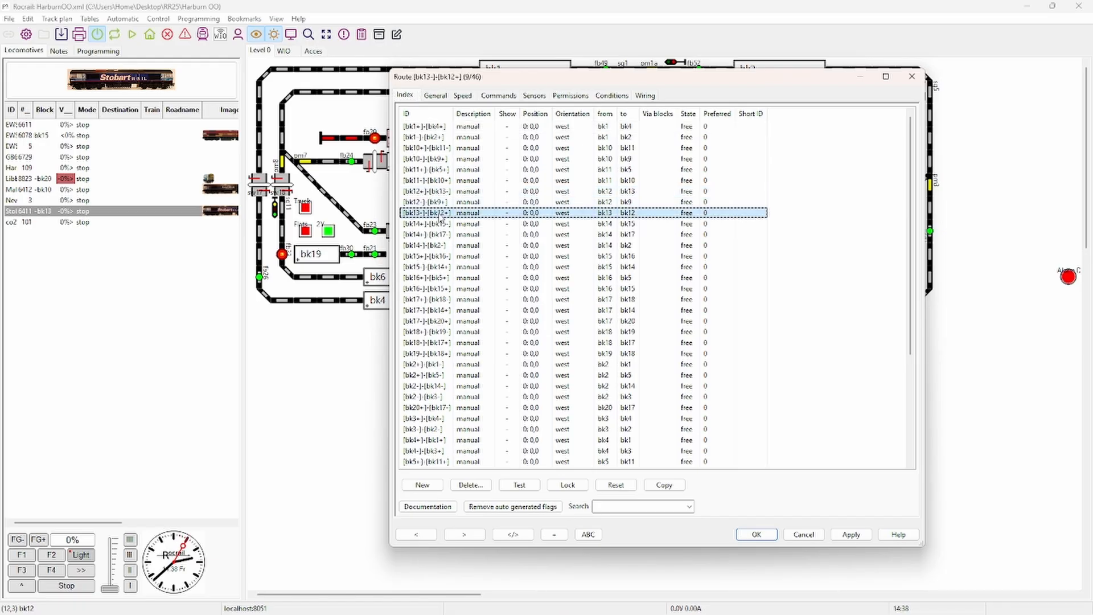
left_click(435, 96)
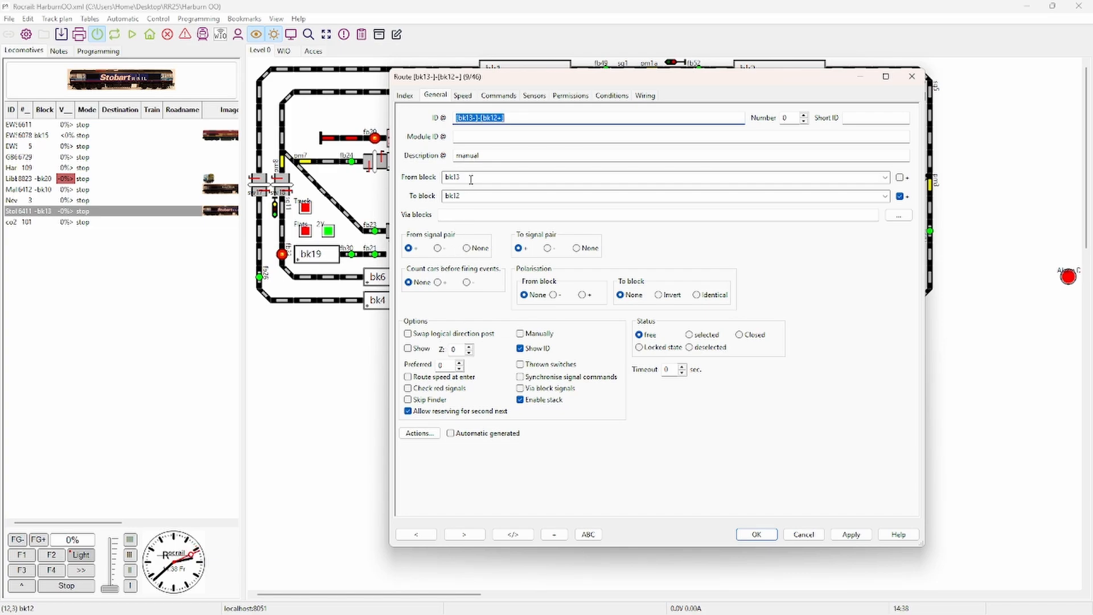
left_click(431, 436)
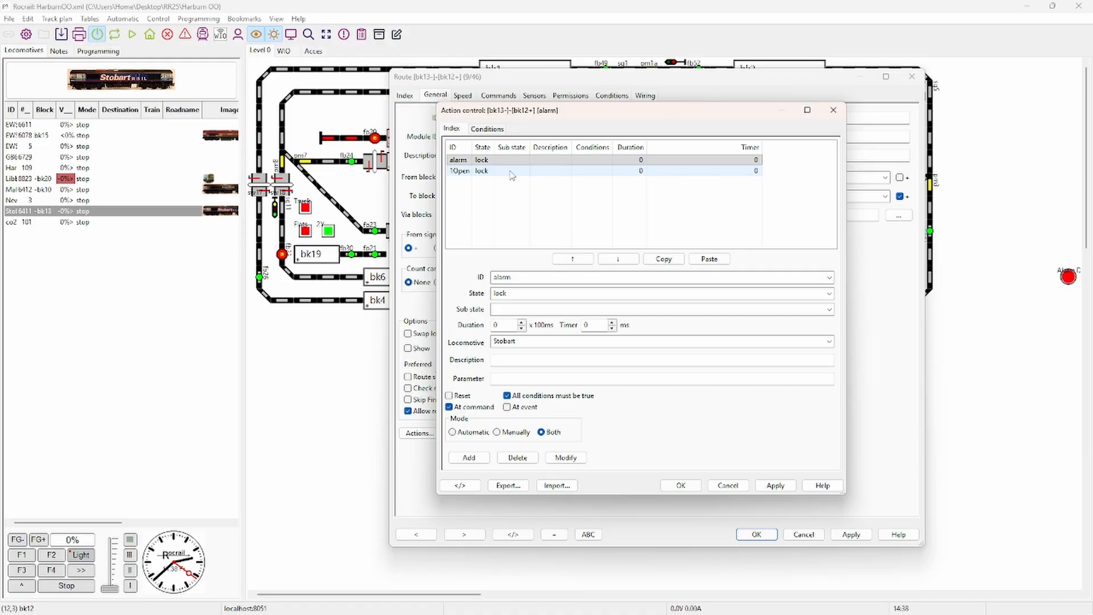
left_click(488, 131)
left_click(459, 130)
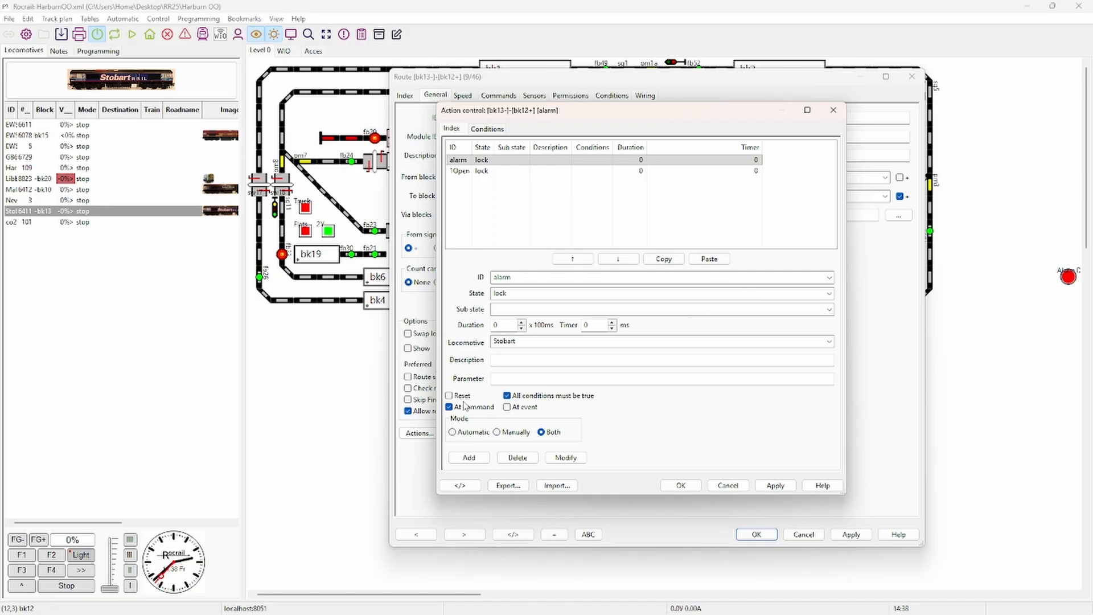
left_click(685, 488)
left_click(743, 535)
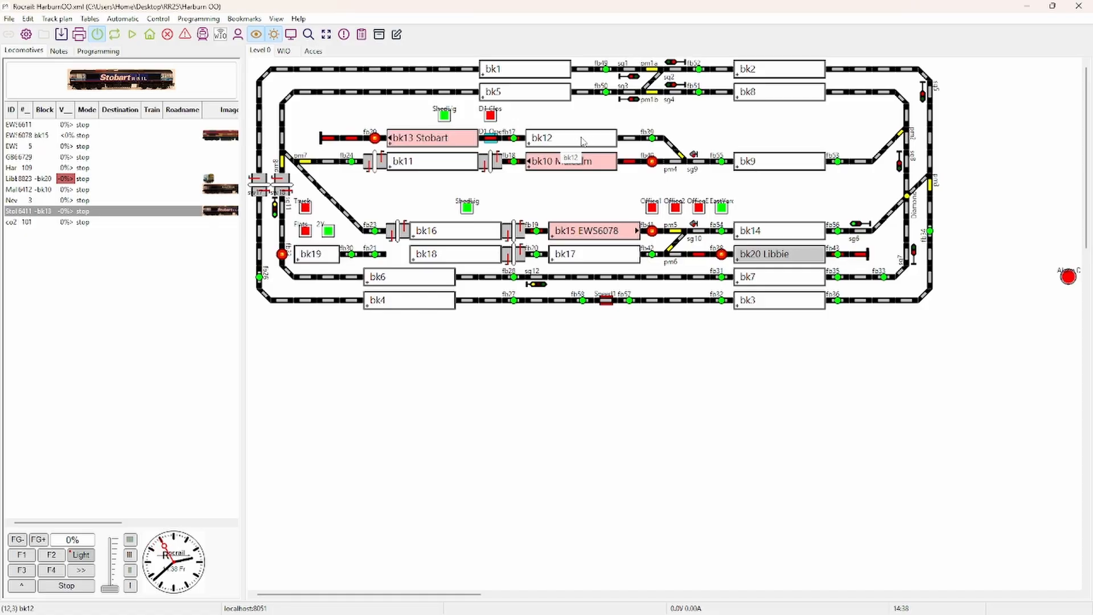
Open the properties of sensor fb39 beside bk12 and bring up its action control.
right_click(651, 140)
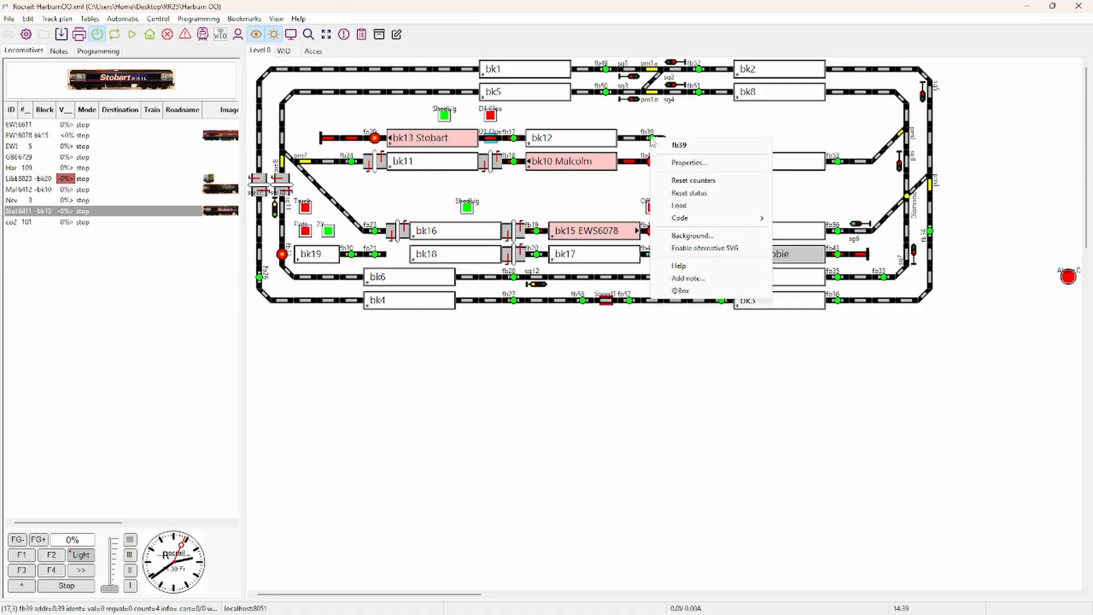
left_click(684, 165)
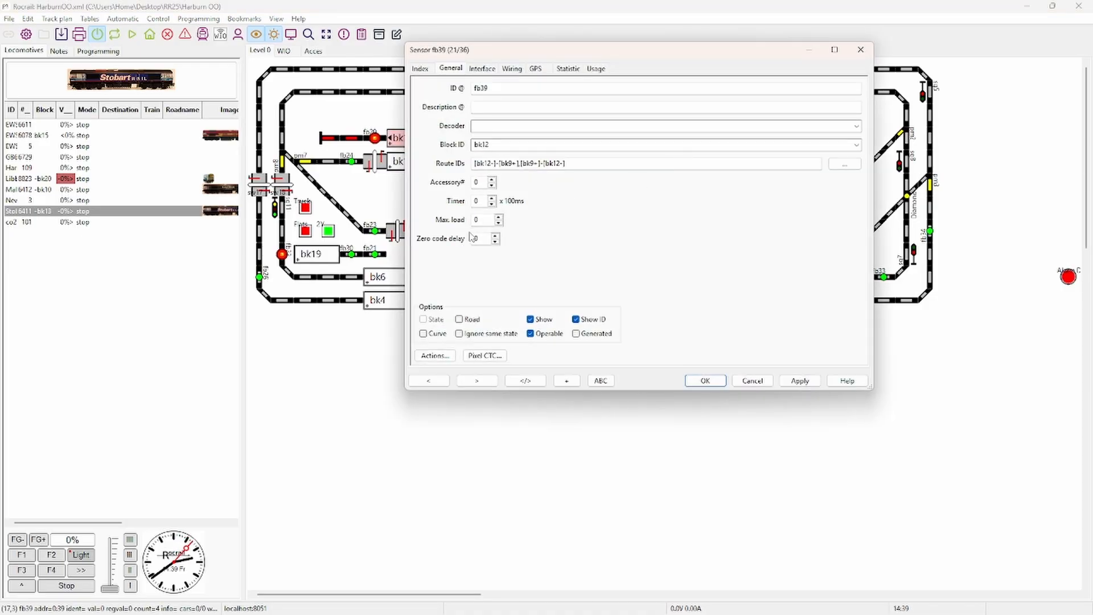
left_click(433, 356)
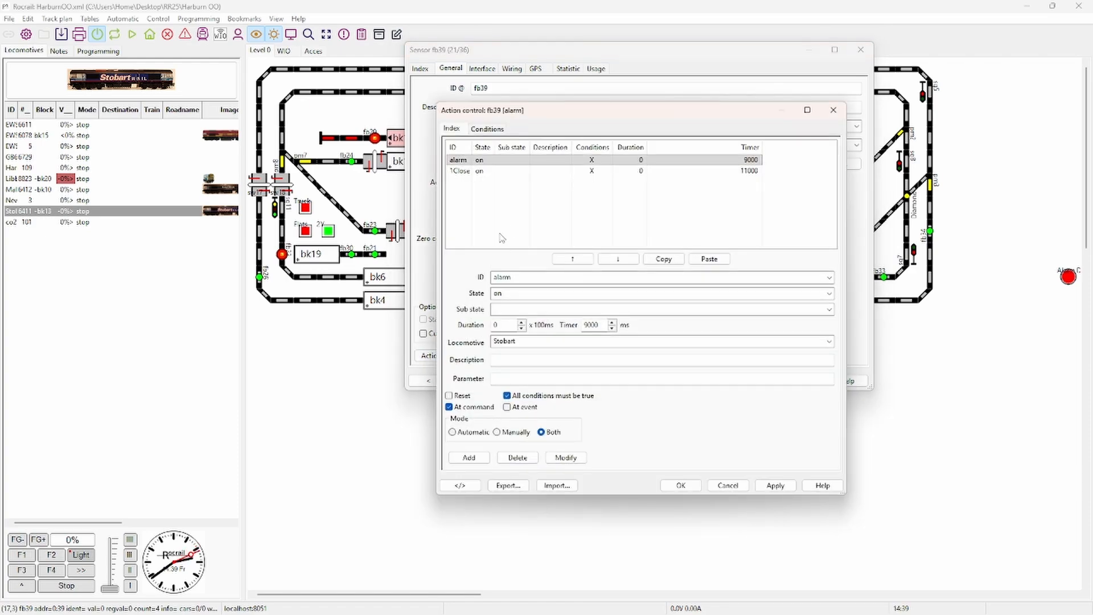
Compare the timer and locomotive settings of fb39's alarm and 1Close entries, and close the sensor dialogs.
left_click(477, 162)
left_click(463, 171)
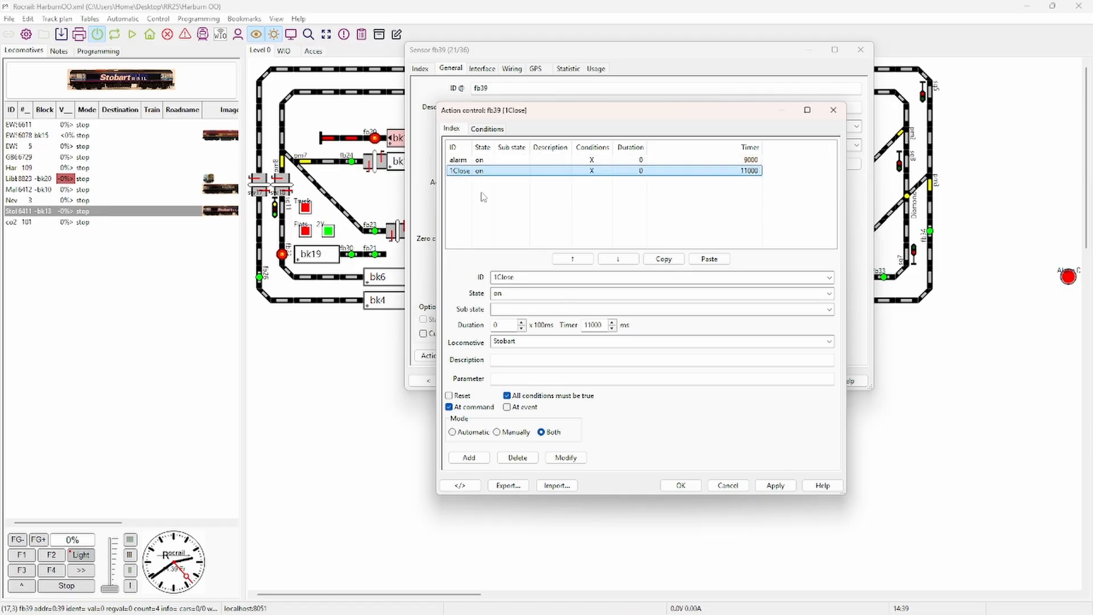
left_click(464, 161)
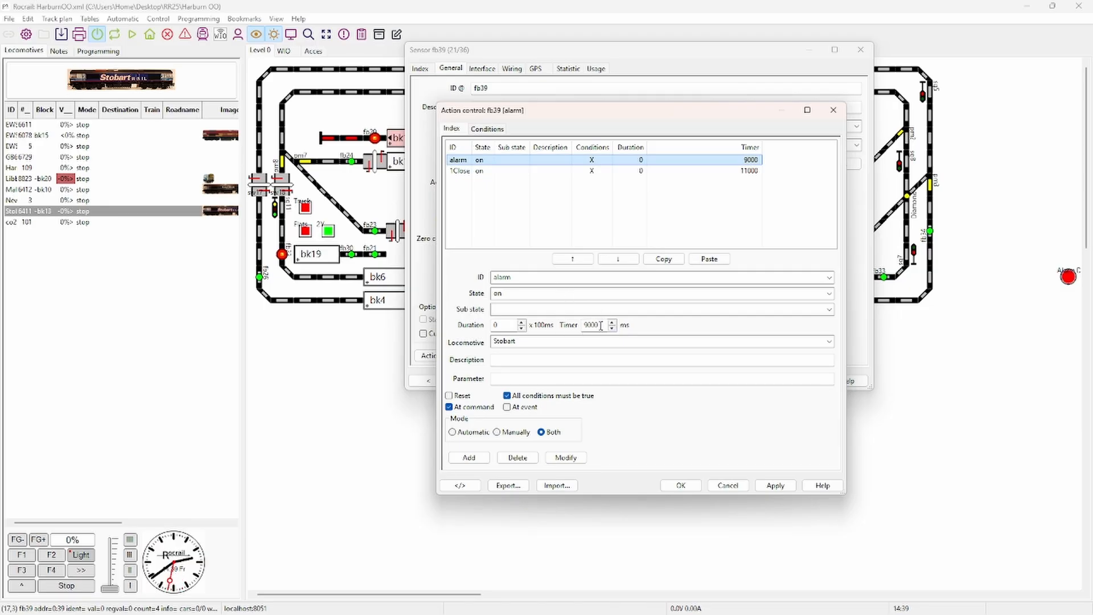
left_click(466, 174)
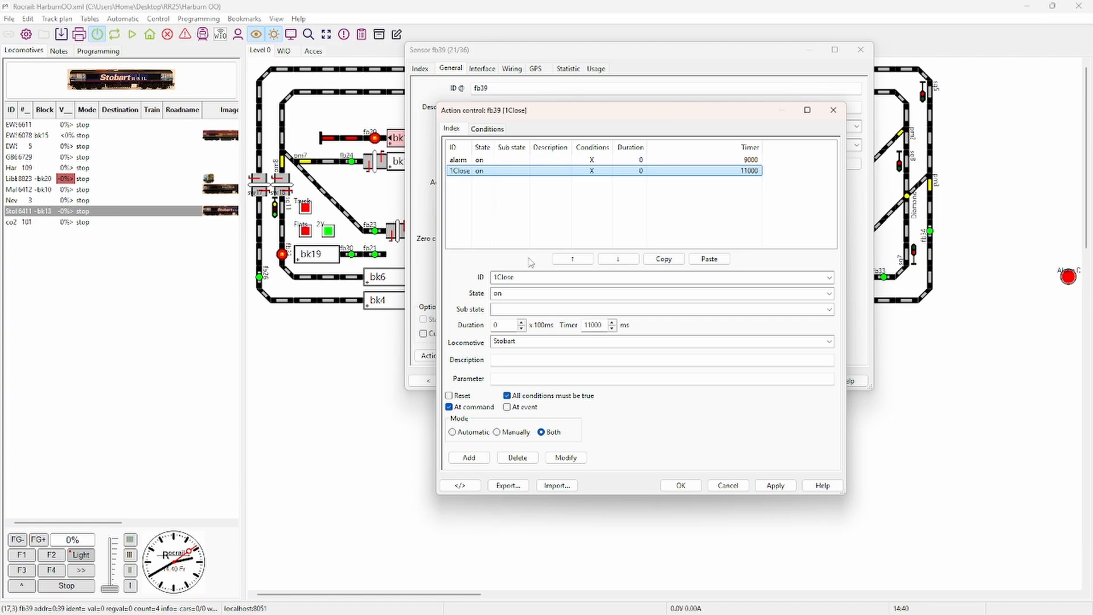
left_click(834, 110)
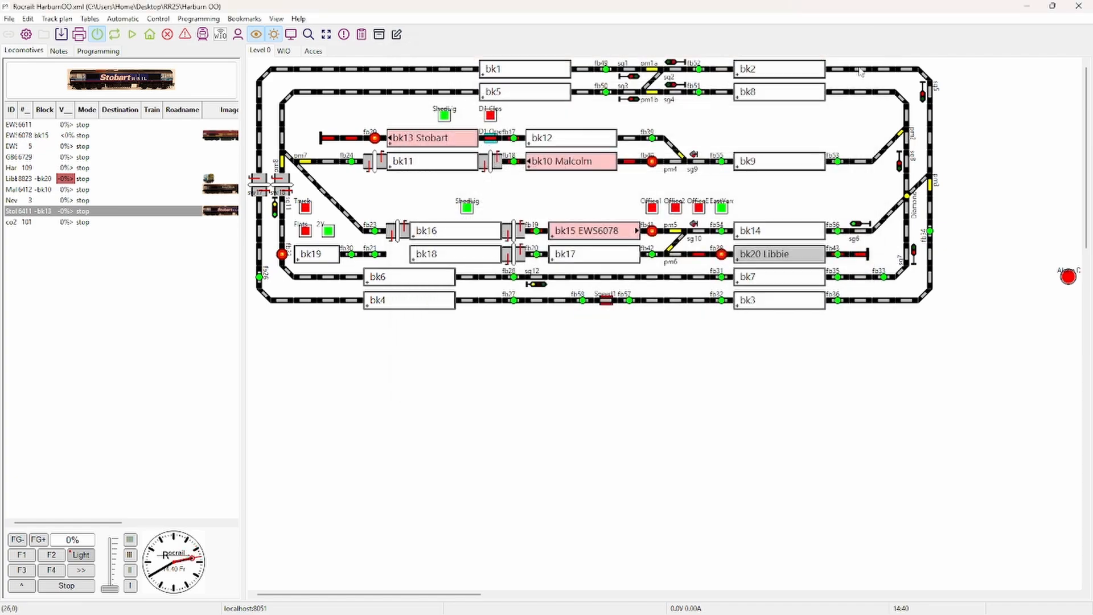
Reopen the properties of sensor fb39 at block bk12 and bring up its action control with the alarm entry's settings.
left_click(860, 50)
right_click(652, 140)
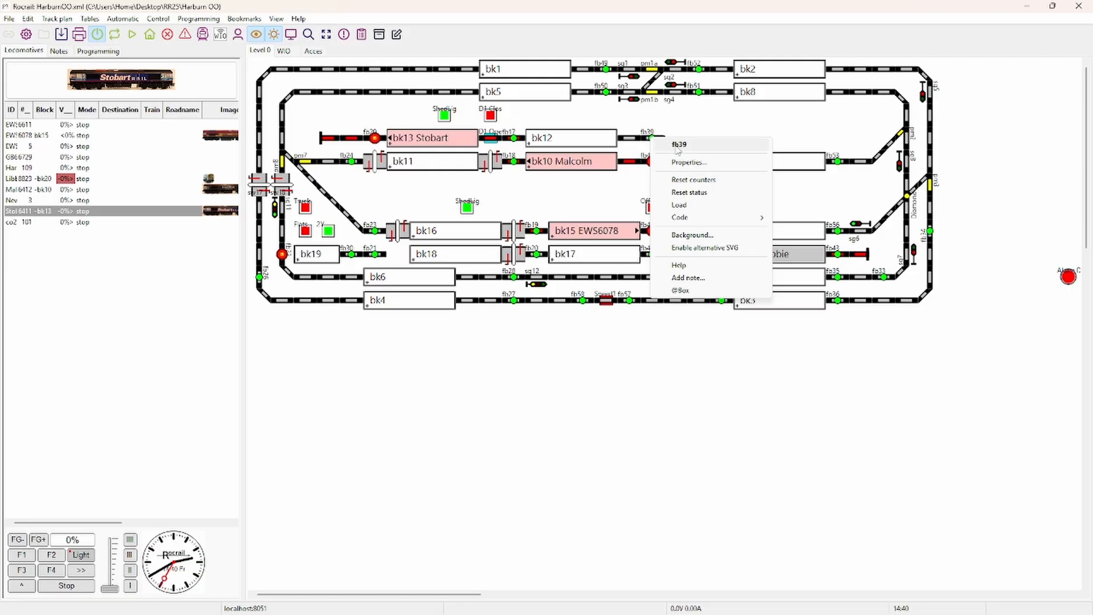
left_click(676, 150)
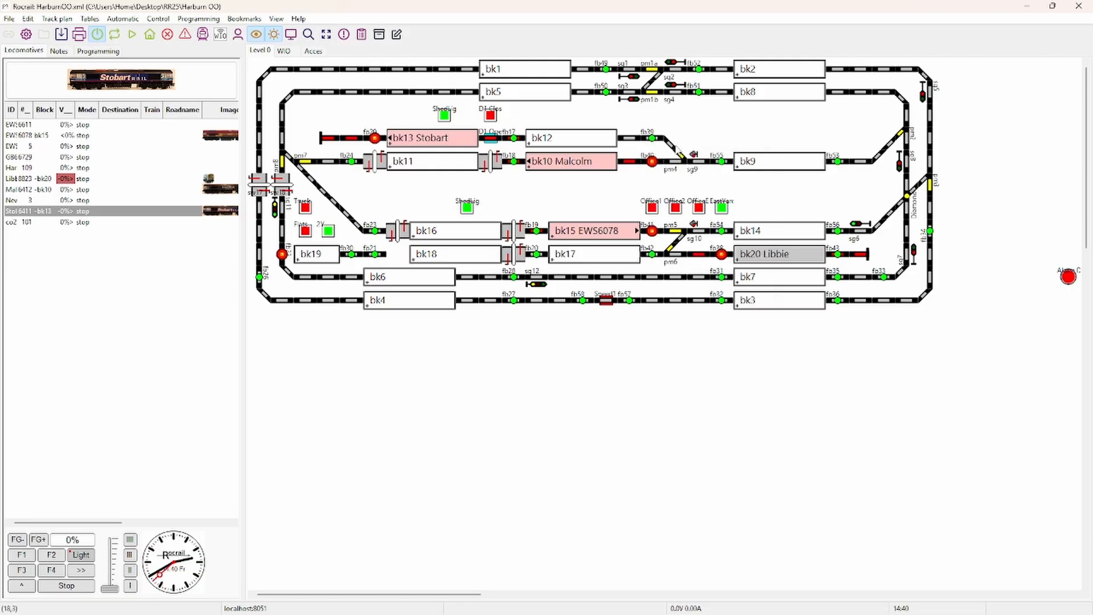
right_click(655, 143)
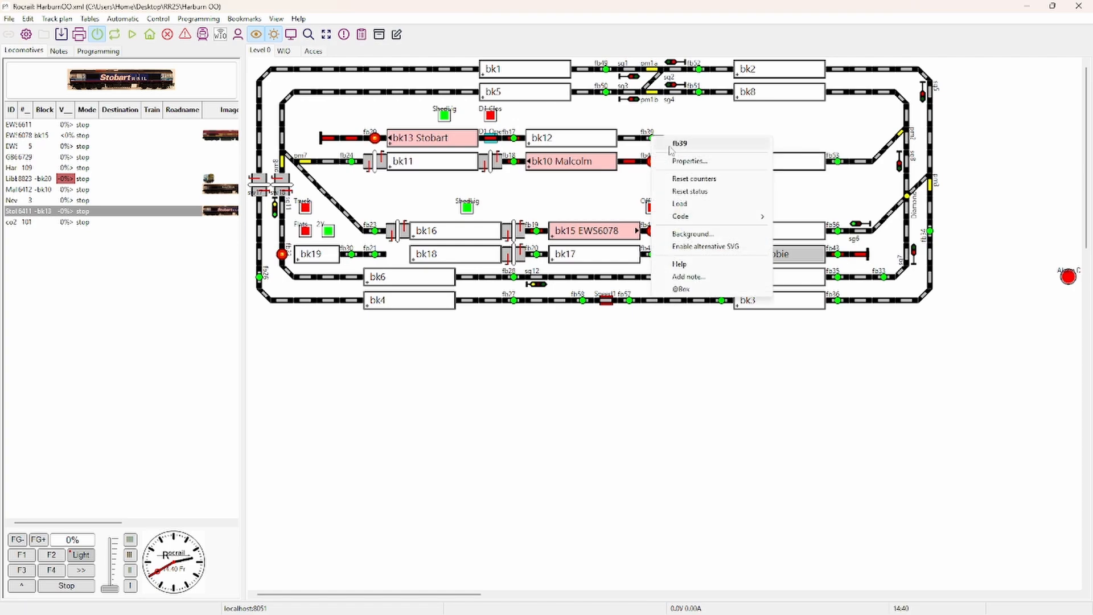
left_click(689, 161)
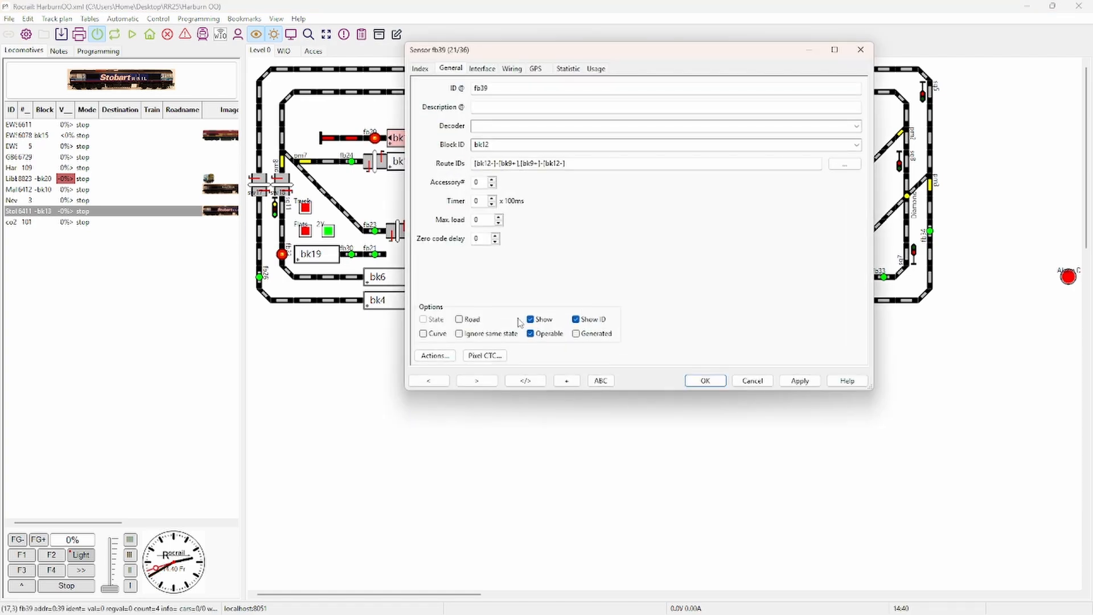
left_click(434, 355)
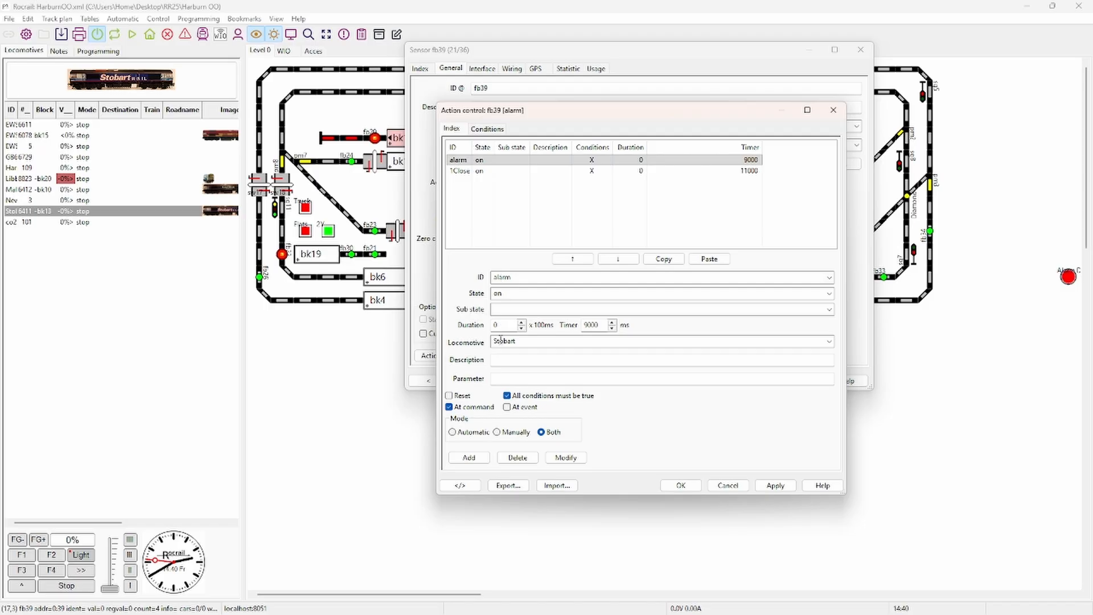
Examine the route condition of fb39's alarm action, and close the action control and sensor dialogs.
left_click(491, 131)
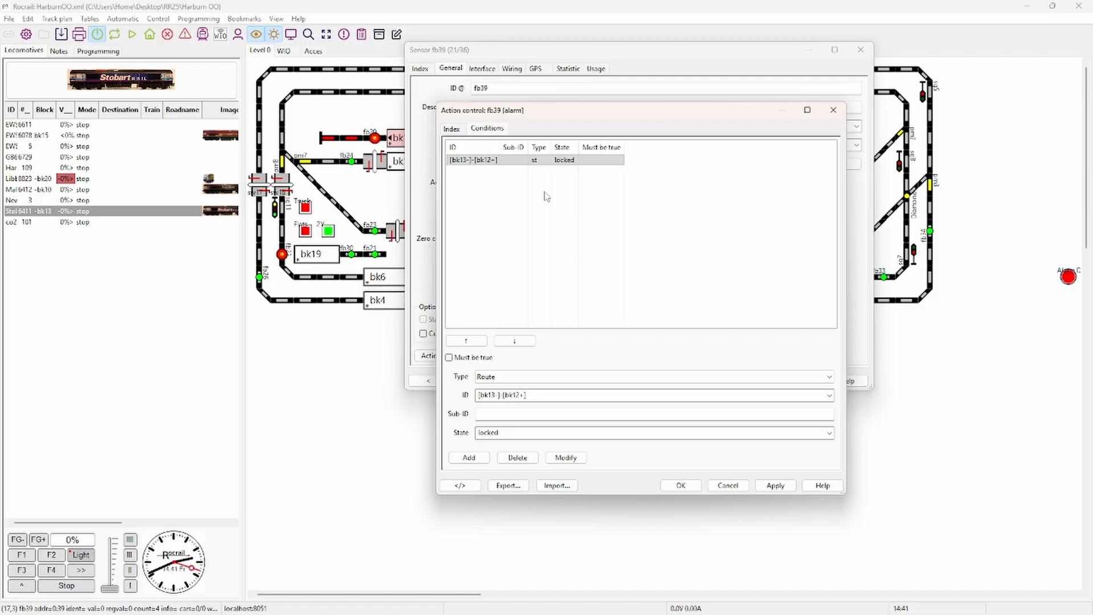
left_click(690, 484)
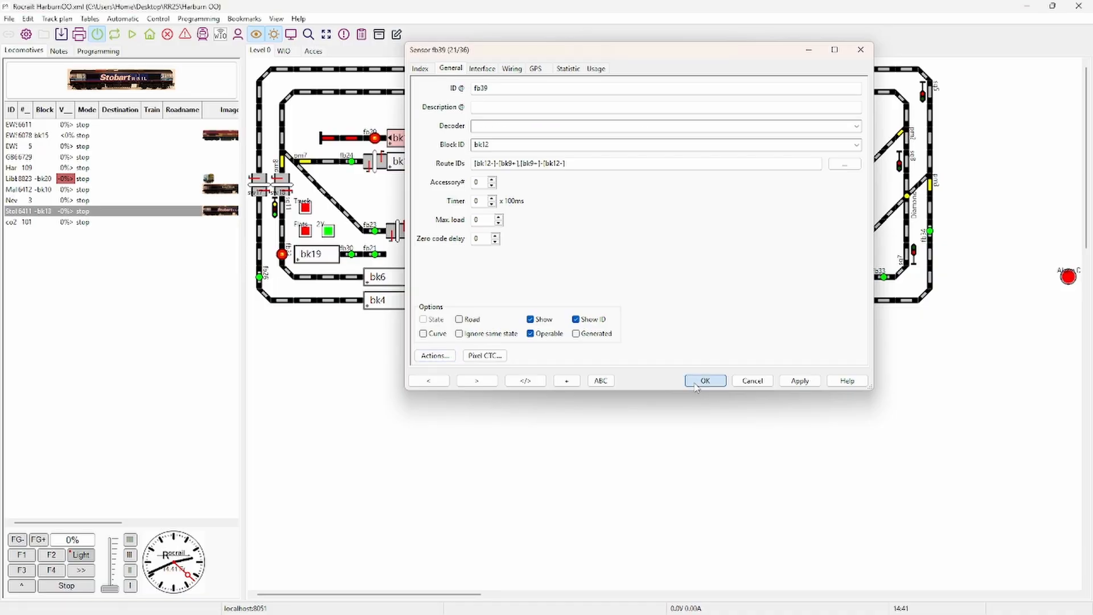
left_click(705, 380)
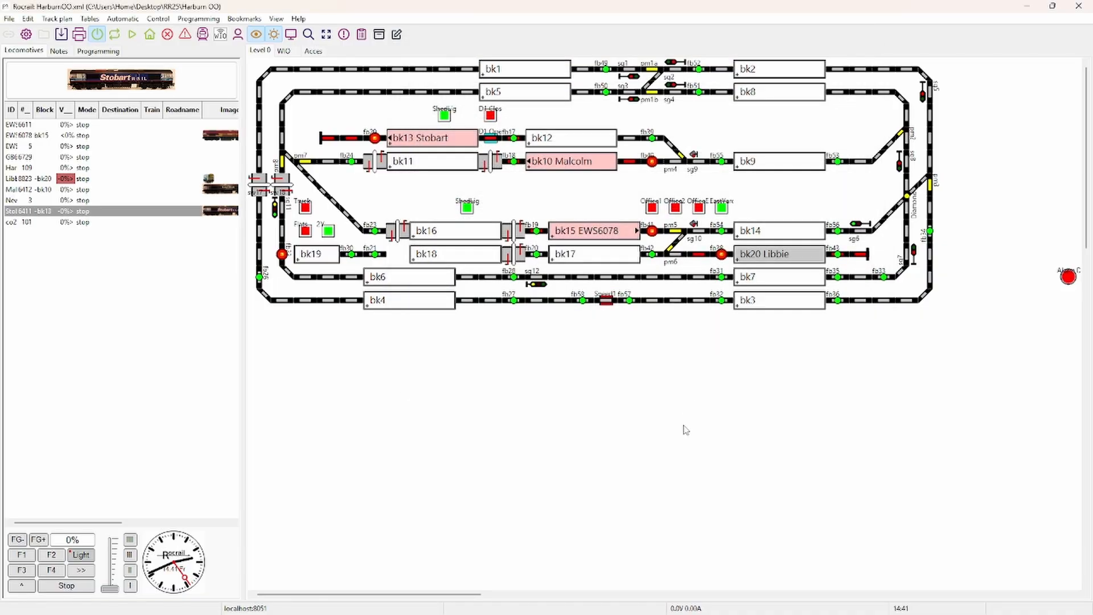